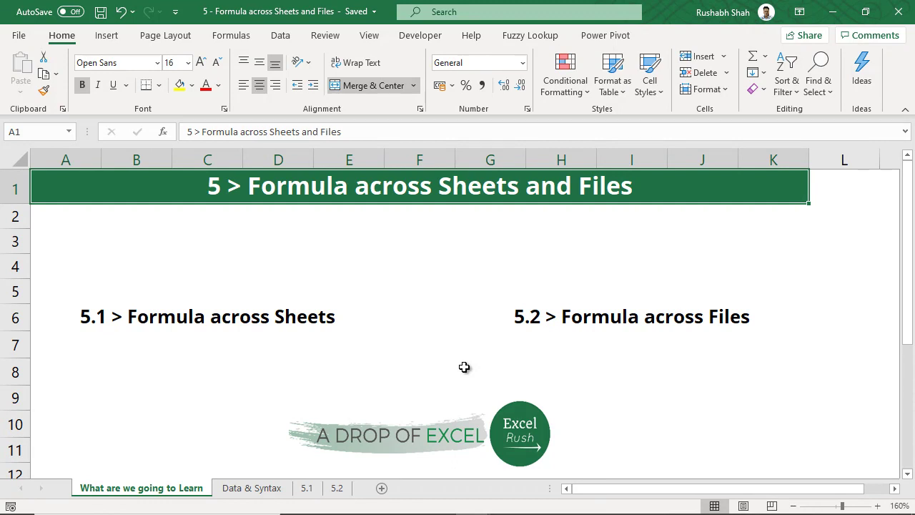
- Examine the Across Sheets syntax notes and Inventory Qty column on the Data & Syntax sheet, and the questions on sheet 5.1
left_click(260, 487)
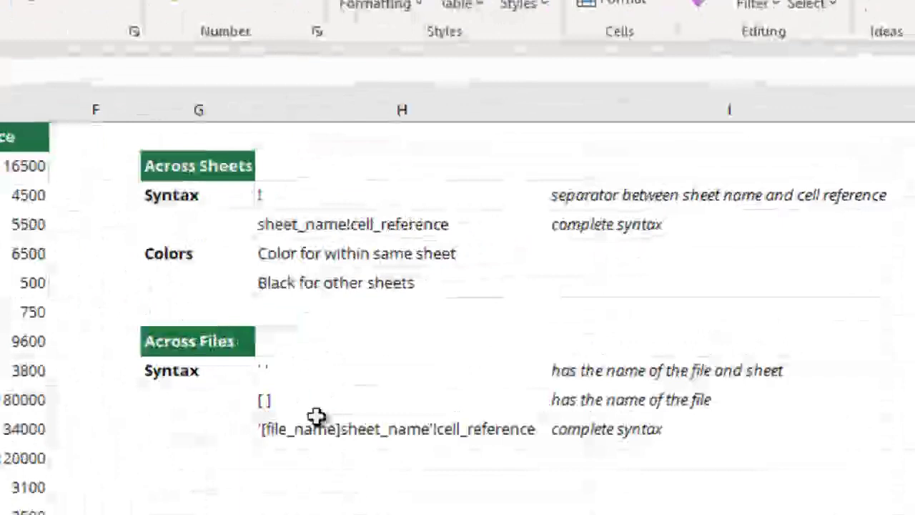
left_click(418, 203)
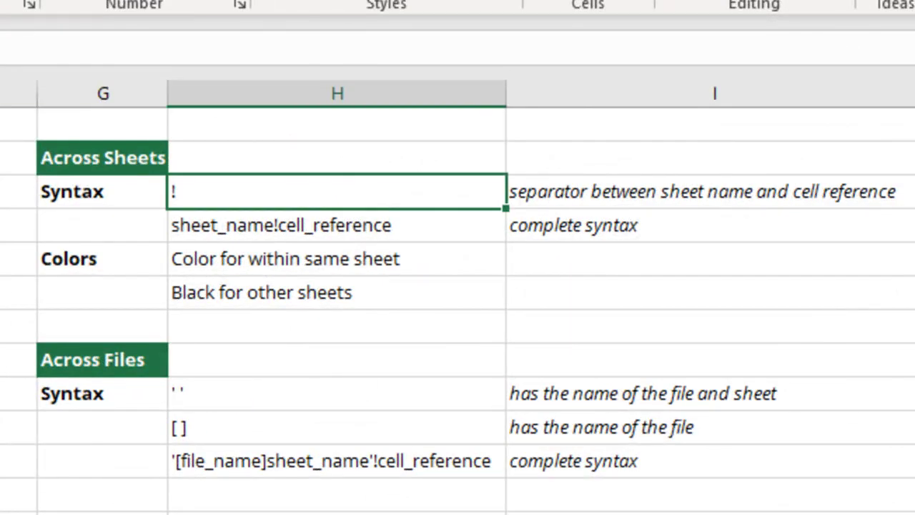
left_click(19, 512)
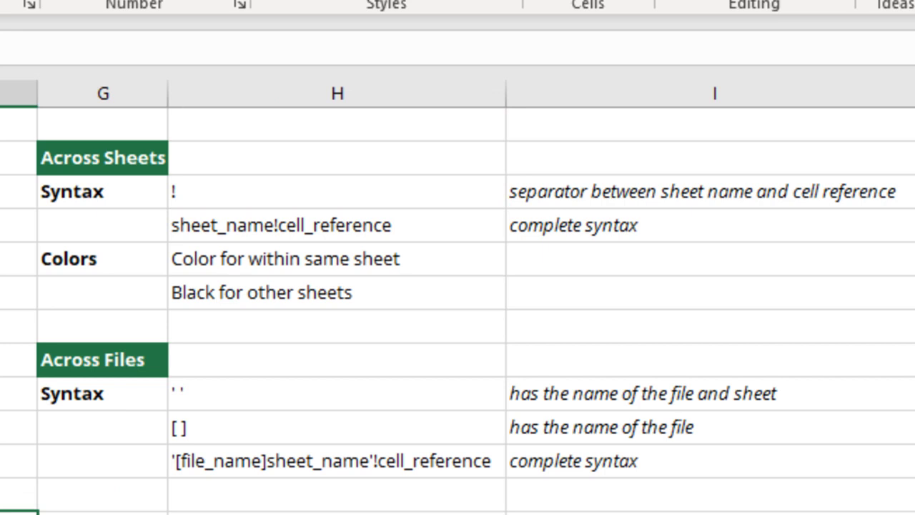
left_click(370, 221)
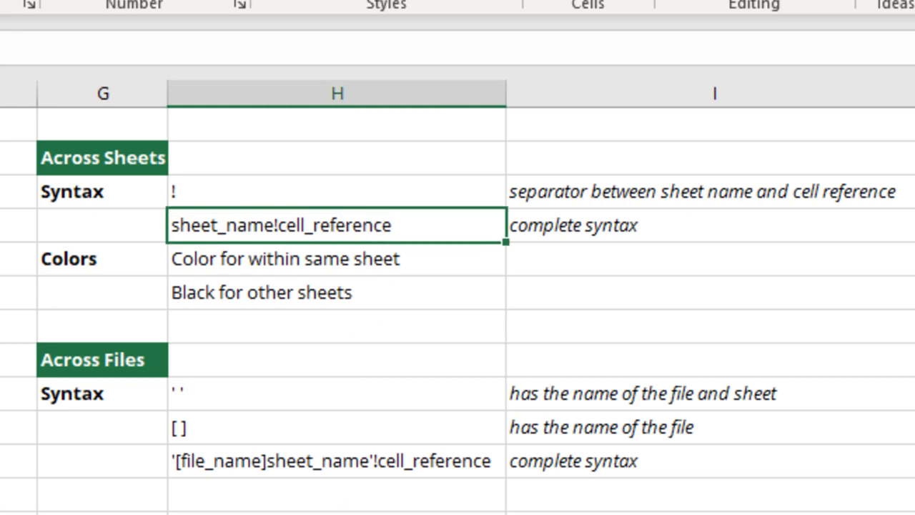
left_click(61, 512)
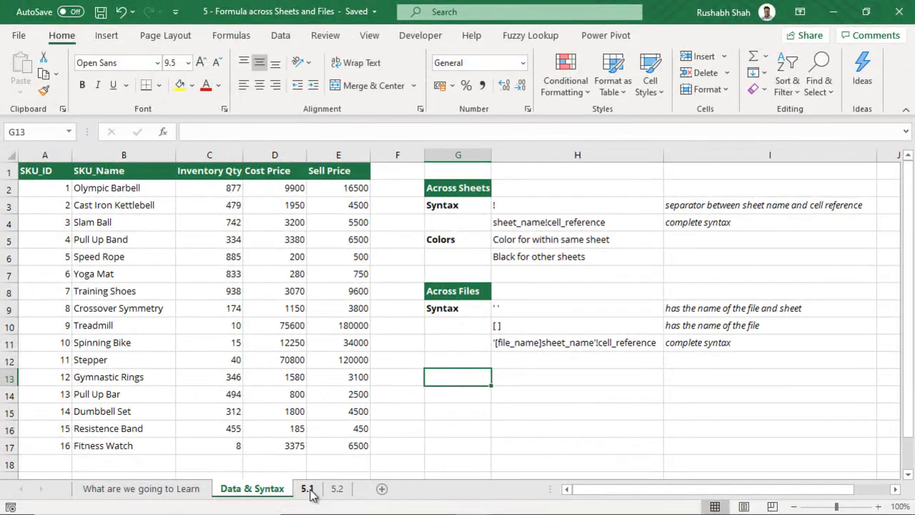
left_click(307, 489)
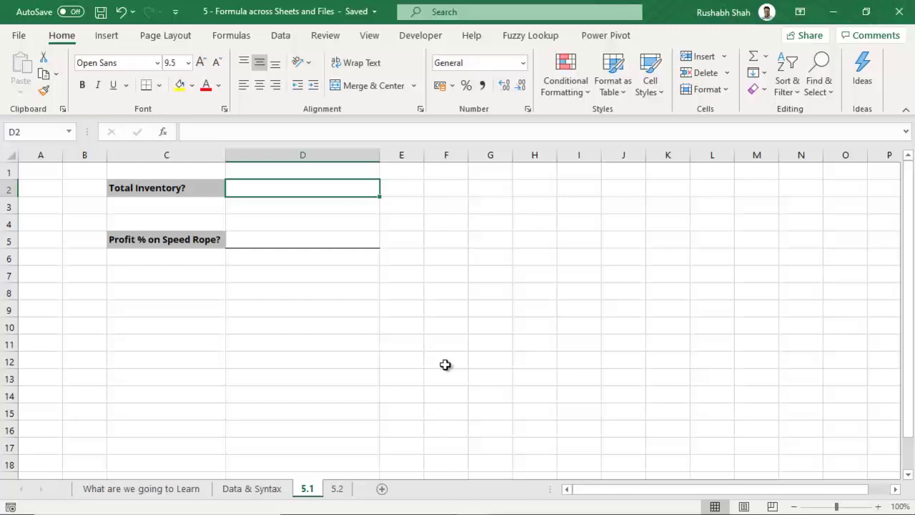
left_click(253, 489)
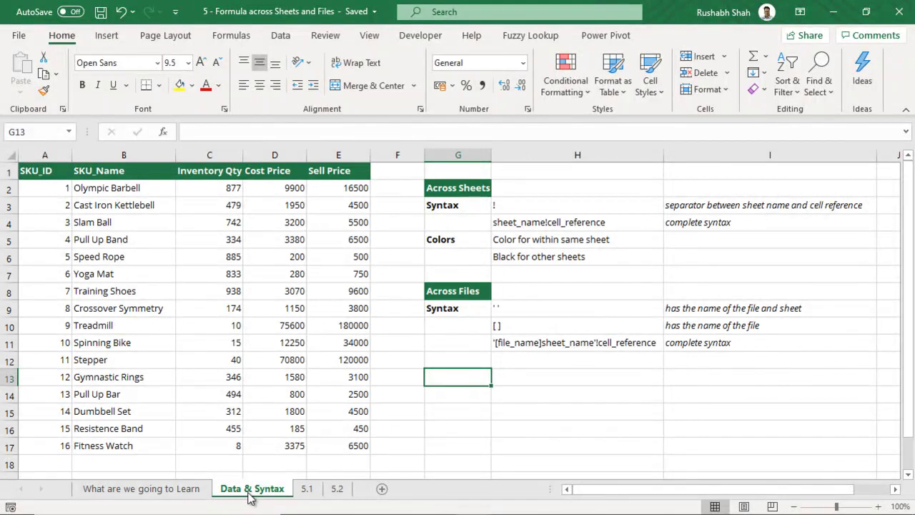
left_click(307, 489)
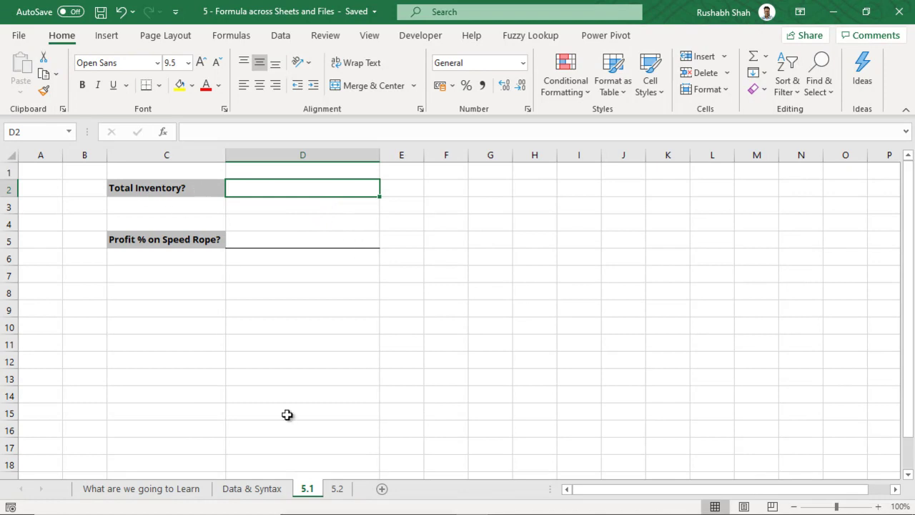
left_click(265, 489)
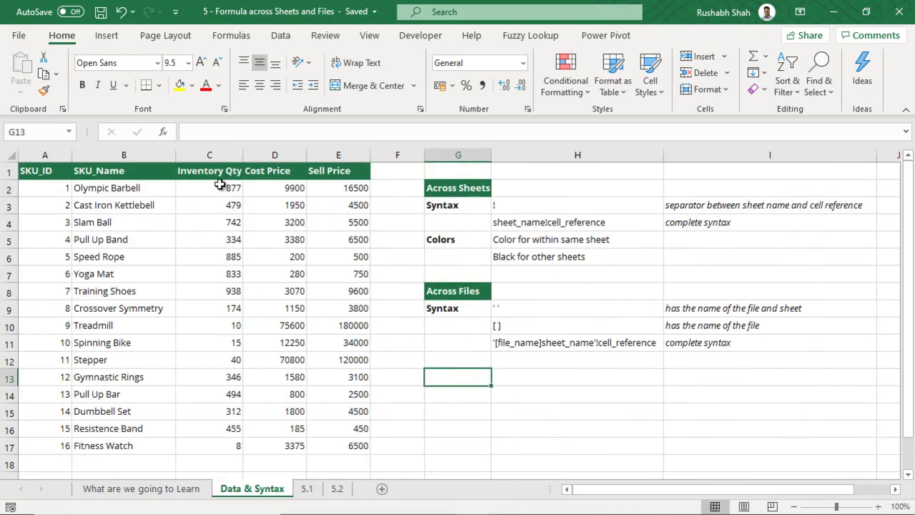
left_click_drag(214, 187, 210, 449)
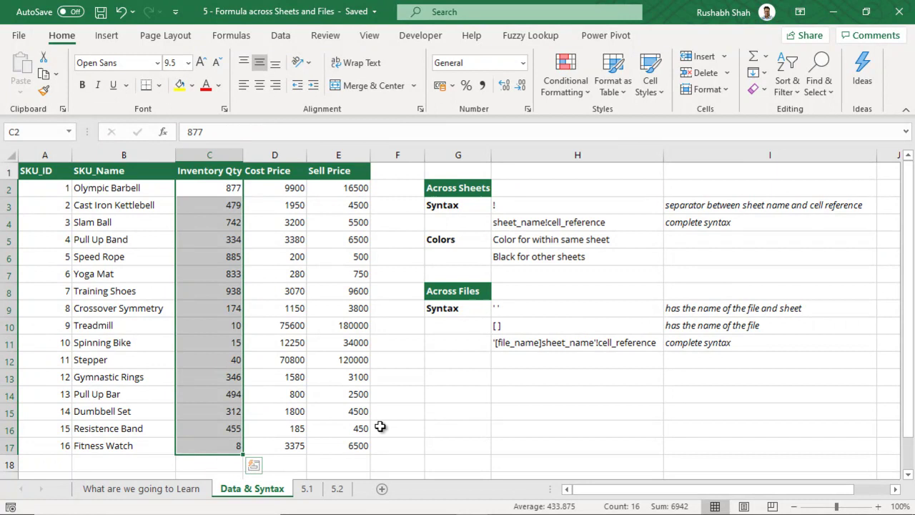
left_click(306, 489)
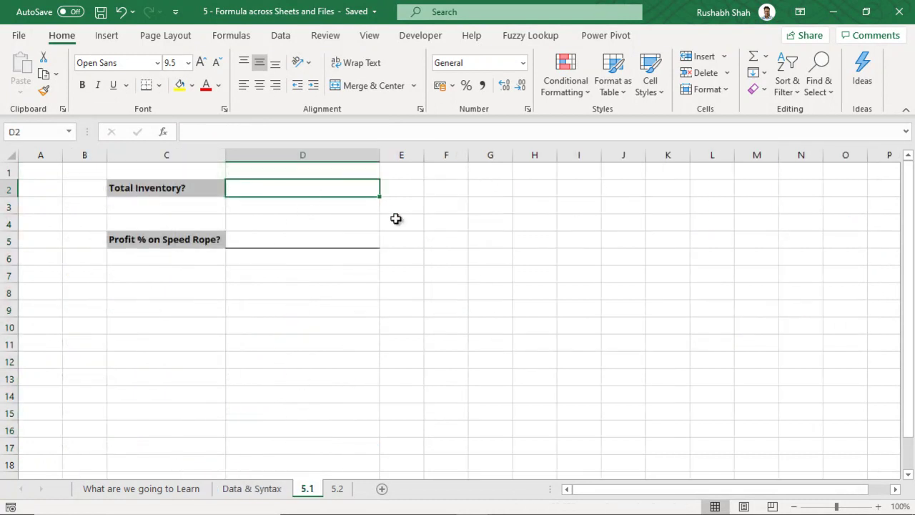
type("=sum")
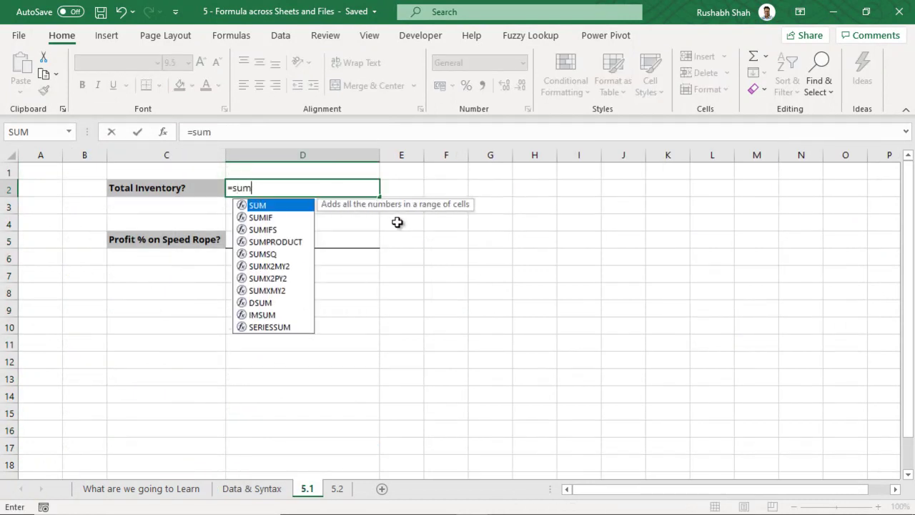
key("Tab")
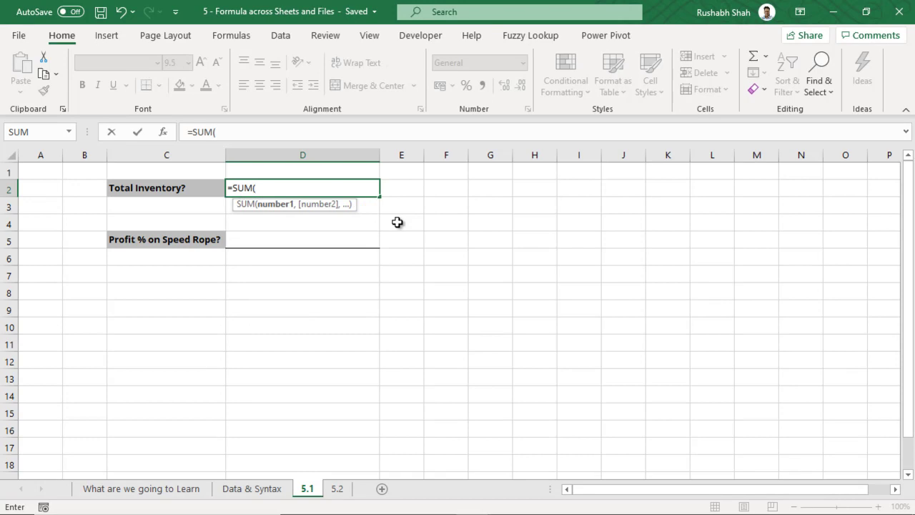
left_click(261, 492)
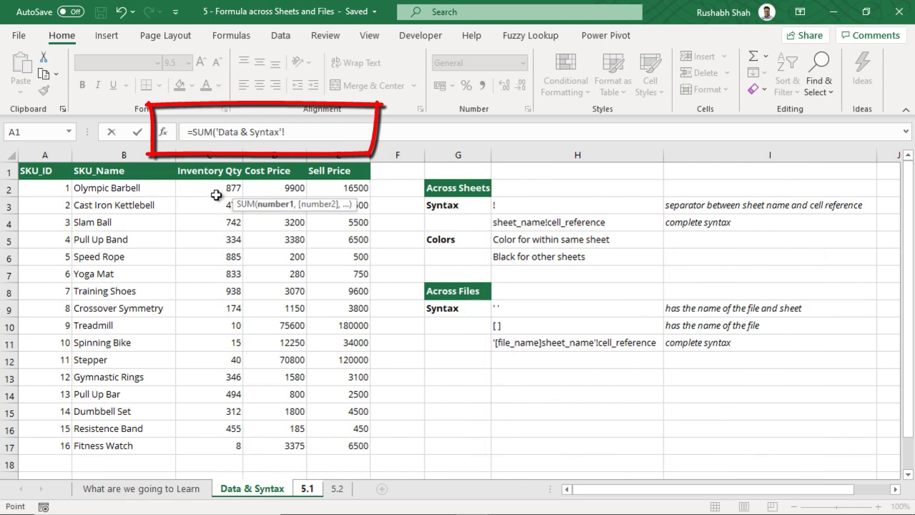
left_click_drag(215, 188, 210, 447)
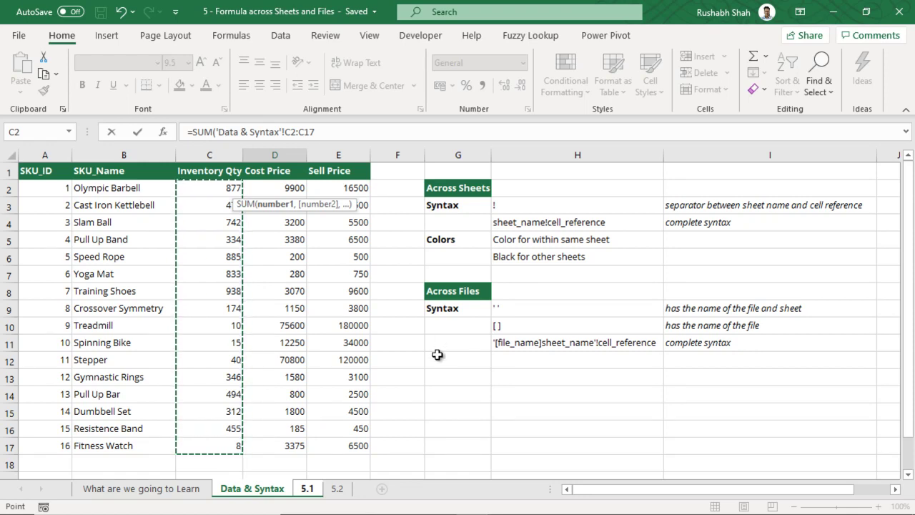
left_click(307, 489)
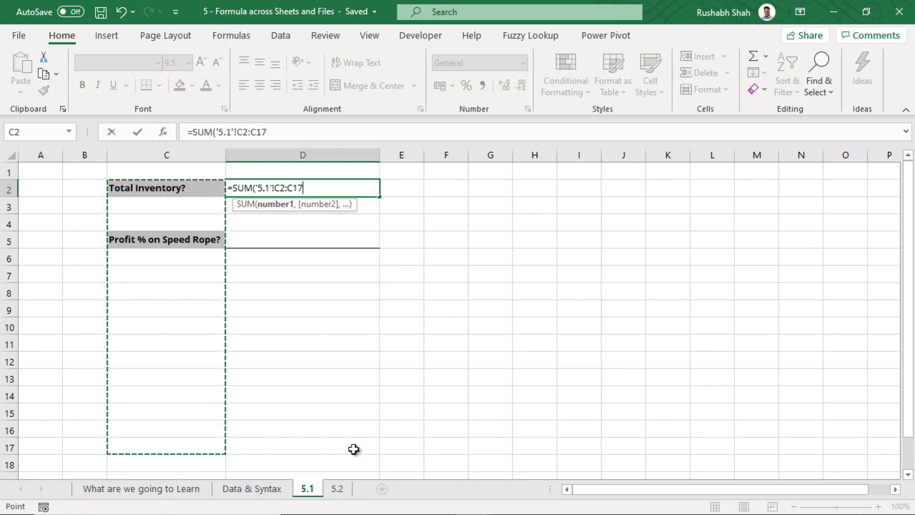
left_click(261, 491)
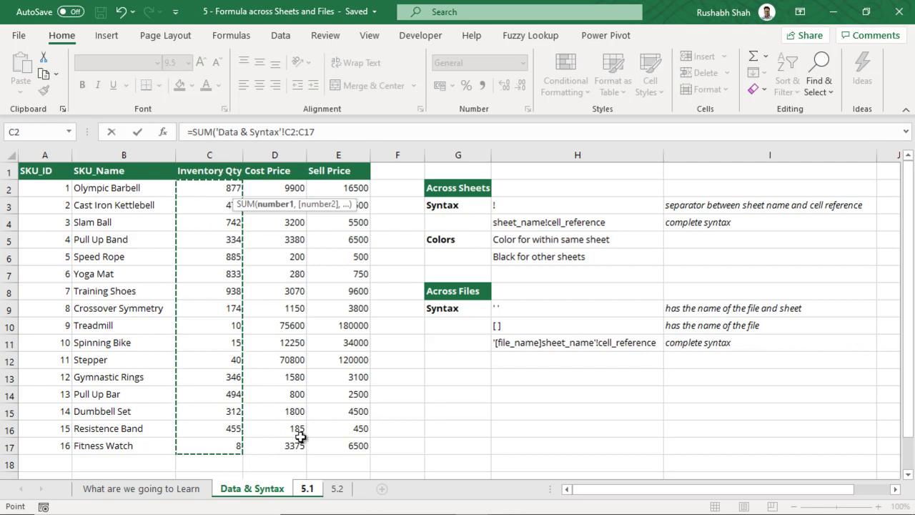
key("Escape")
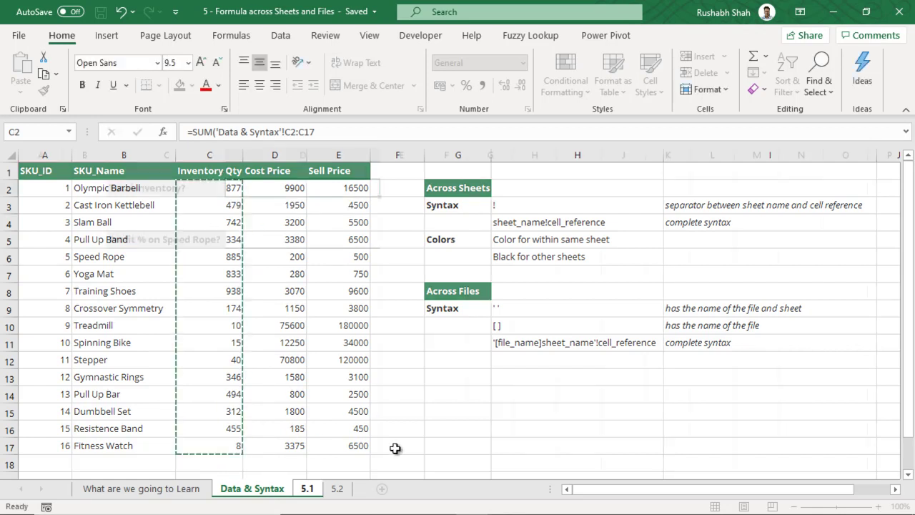
- Enter a SUM formula in D2 of sheet 5.1 totalling the inventory quantities in C2:C17 of the Data & Syntax sheet
type("=sum")
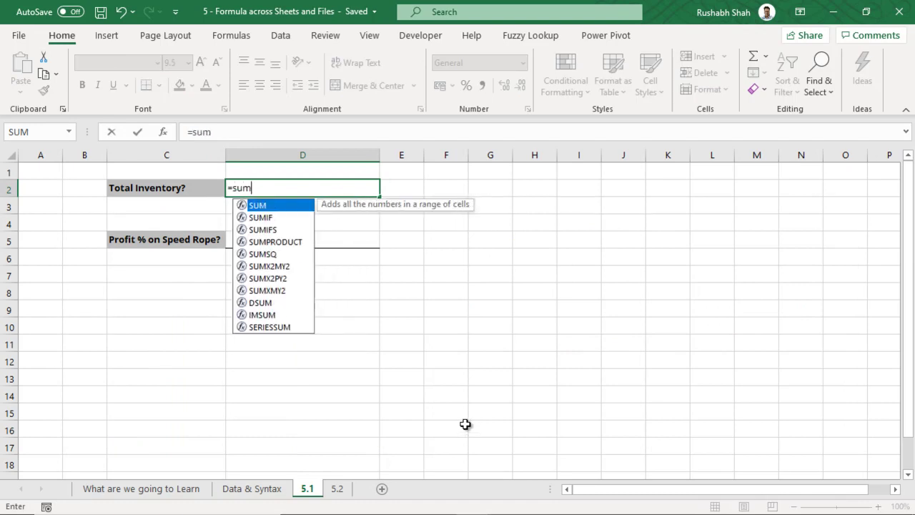
key("Tab")
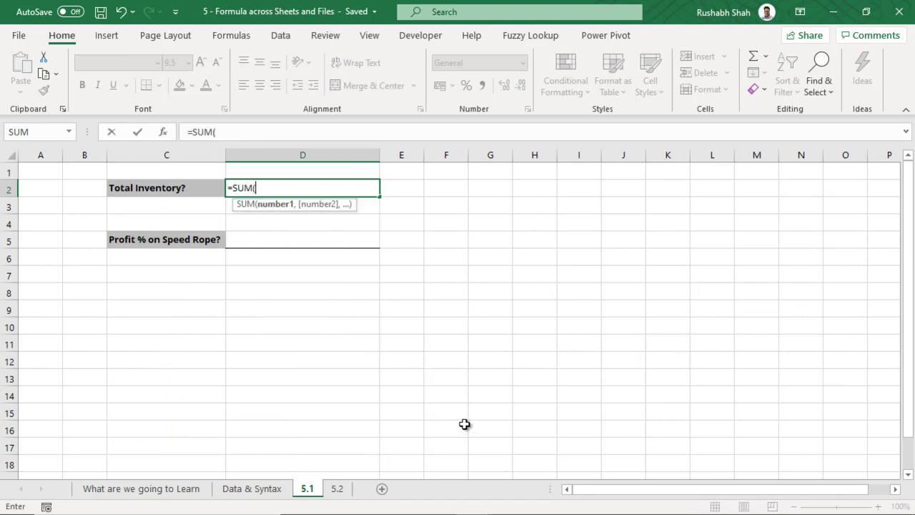
left_click(266, 493)
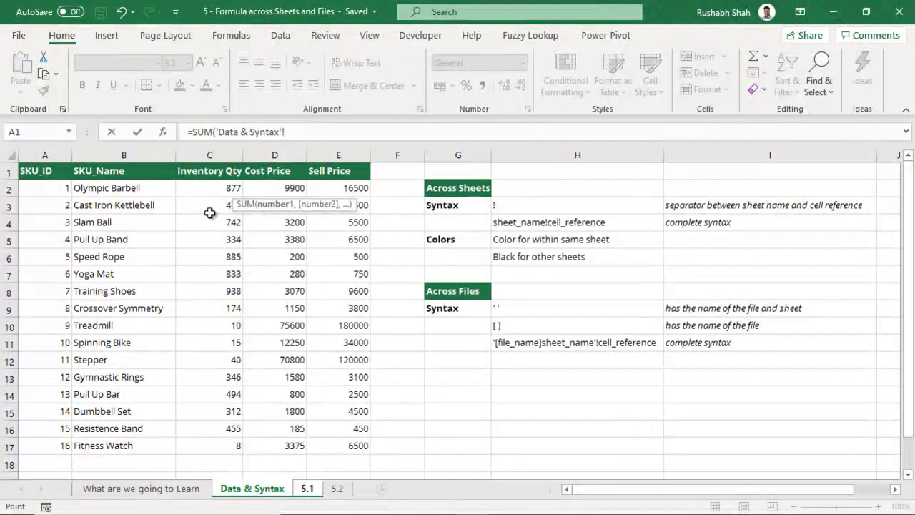
left_click_drag(201, 189, 204, 453)
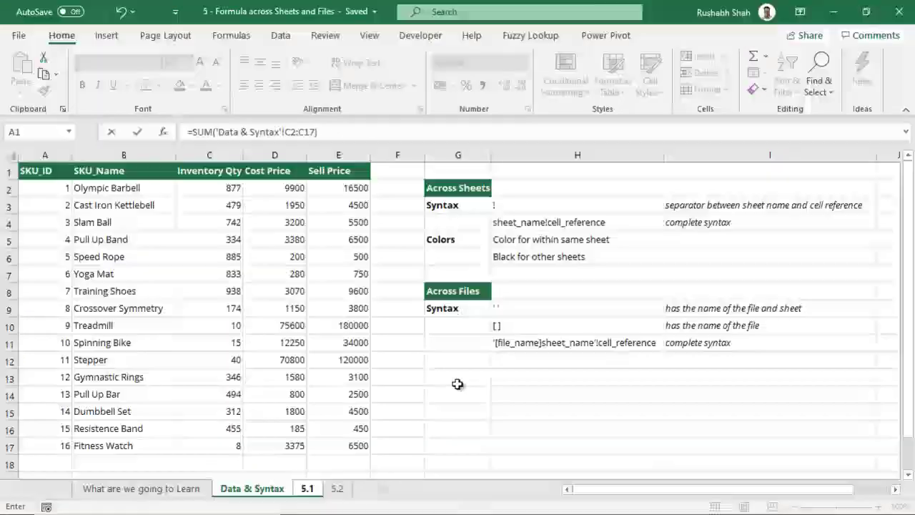
key("Return")
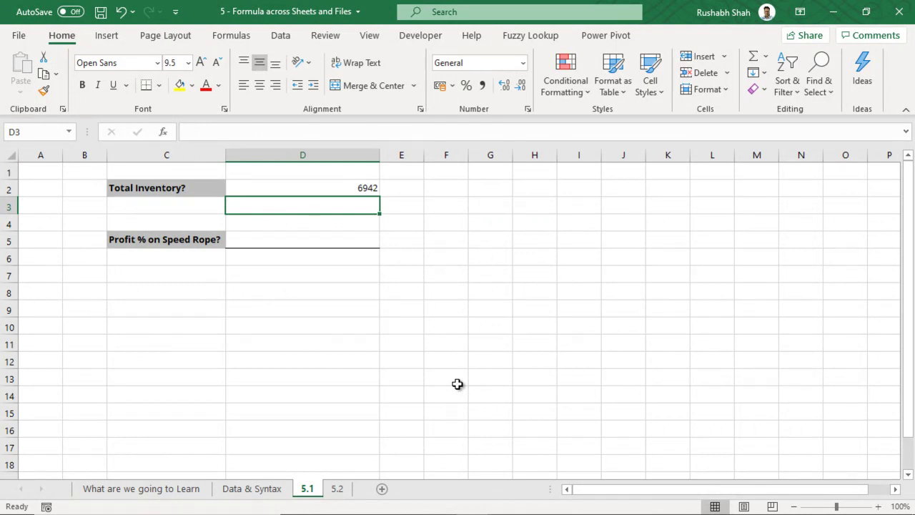
- Review the Across Sheets syntax and reference colour notes on the Data & Syntax sheet, returning to D5 on sheet 5.1
left_click(350, 243)
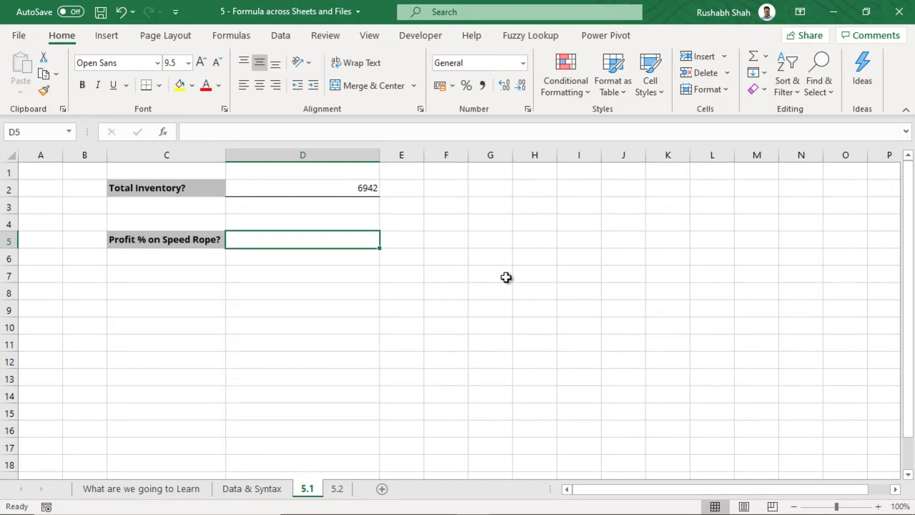
left_click(240, 493)
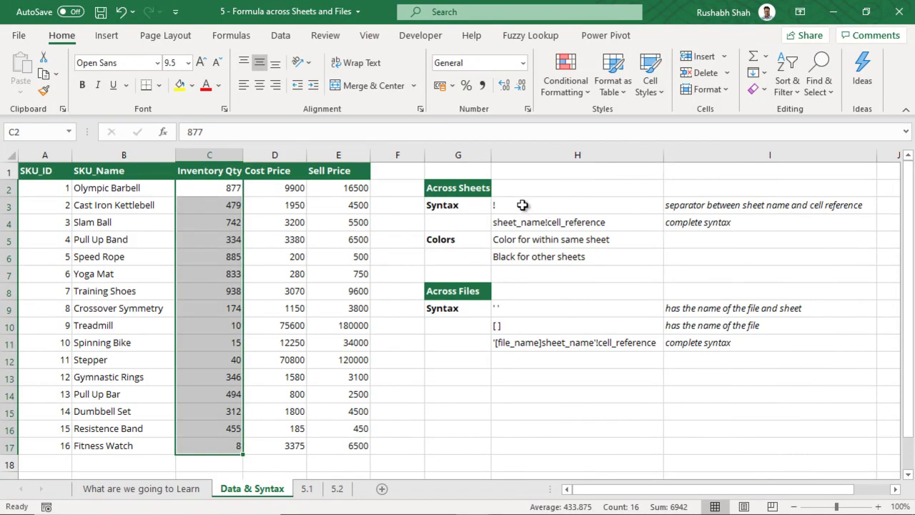
left_click_drag(522, 205, 681, 227)
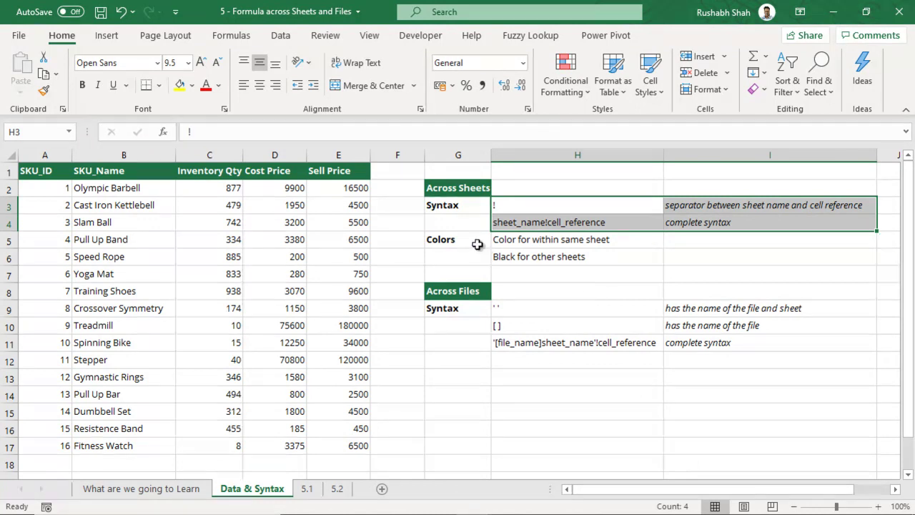
left_click_drag(473, 243, 664, 253)
left_click(312, 490)
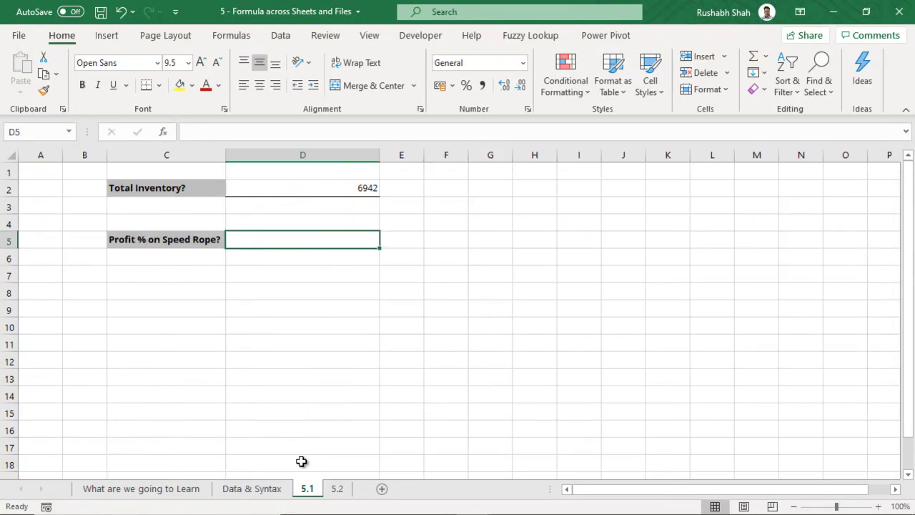
left_click(269, 490)
scroll(230, 427, "down", 2)
left_click(218, 379)
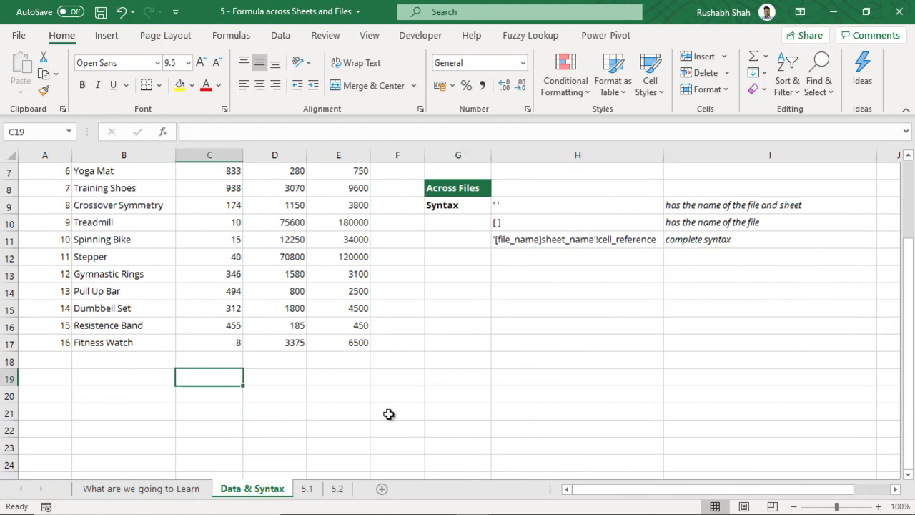
type("=sum")
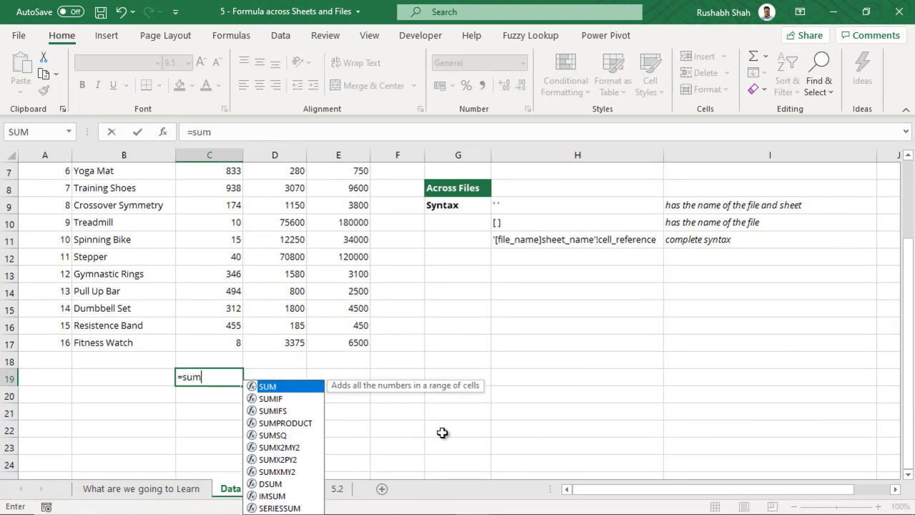
key("Tab")
scroll(359, 291, "up", 2)
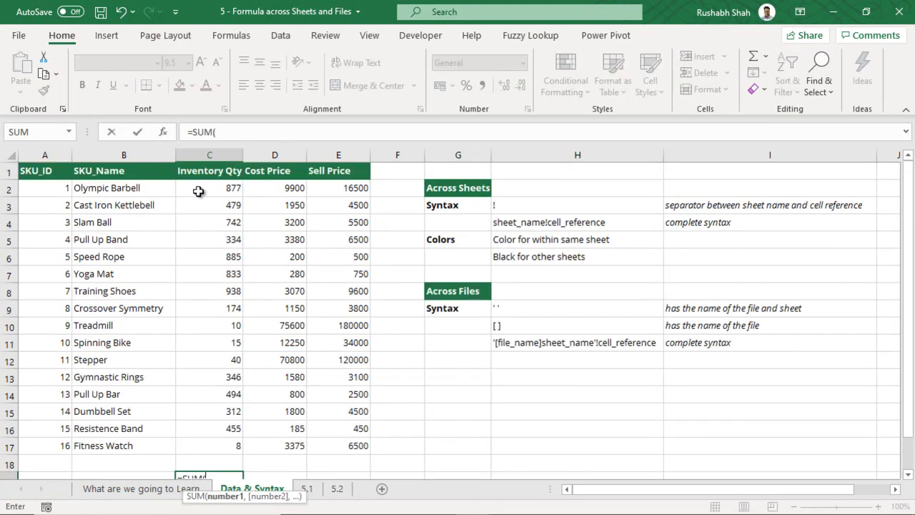
left_click_drag(193, 189, 230, 446)
scroll(464, 373, "down", 1)
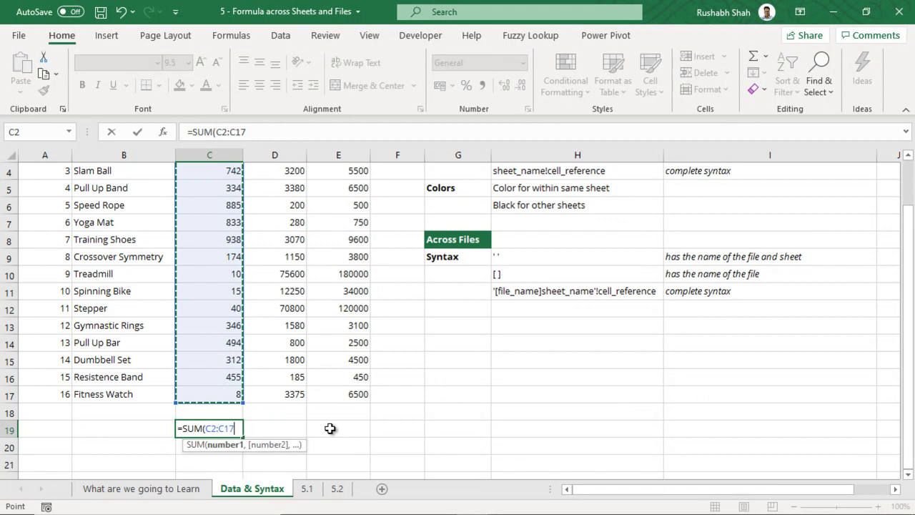
key("Escape")
- Inspect the cross-sheet reference inside the Total Inventory formula in D2 of sheet 5.1 and return to the Data & Syntax sheet
left_click(317, 489)
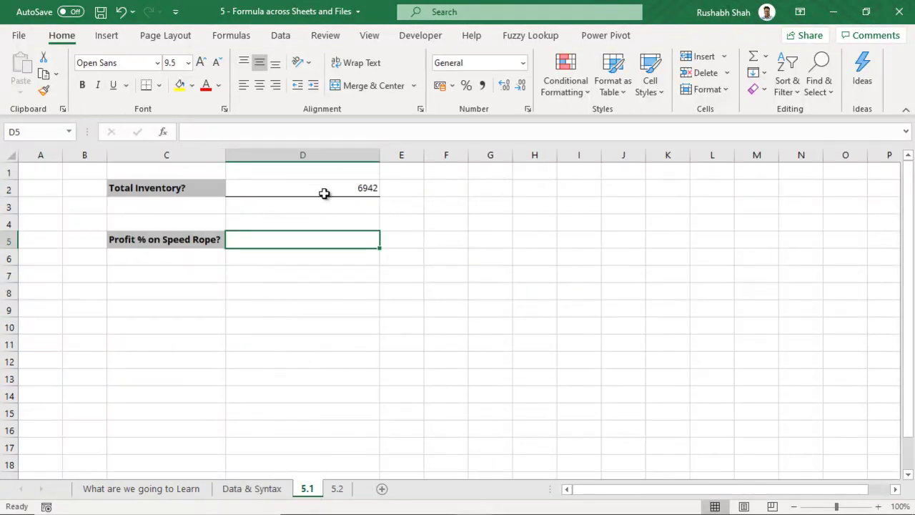
left_click(325, 191)
key("F2")
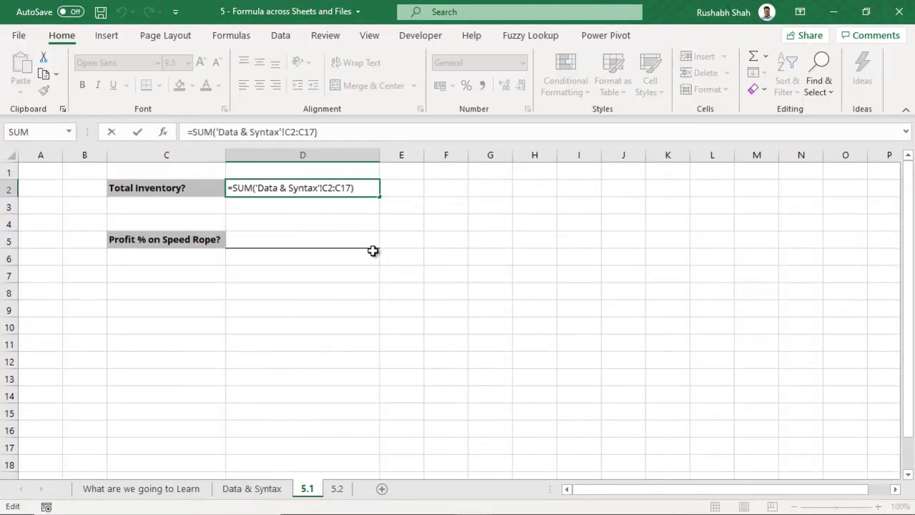
left_click_drag(352, 189, 256, 188)
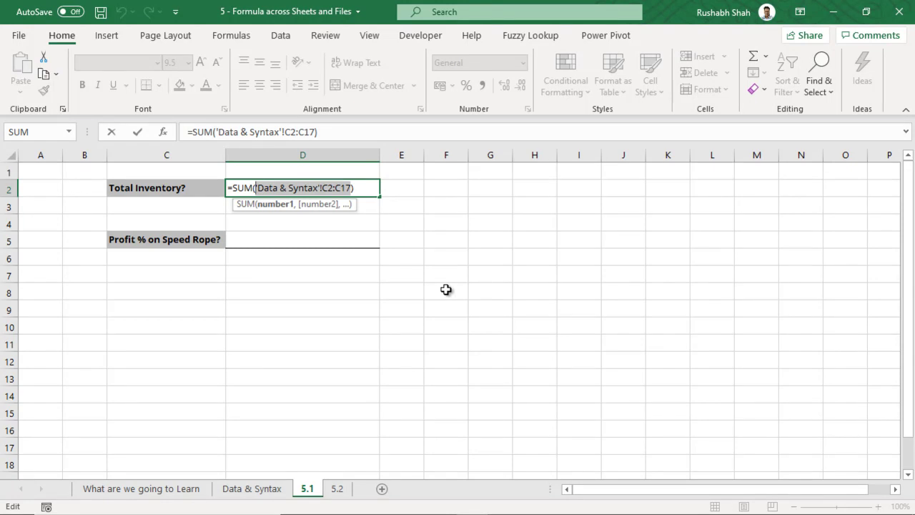
key("ctrl+Return")
left_click(282, 488)
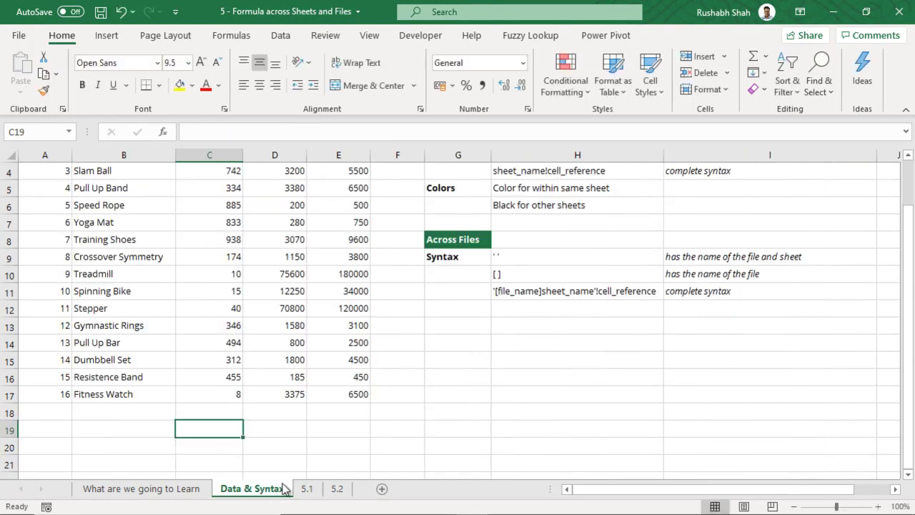
- Return to cell A1 of the Data & Syntax sheet and save the workbook
scroll(543, 250, "up", 1)
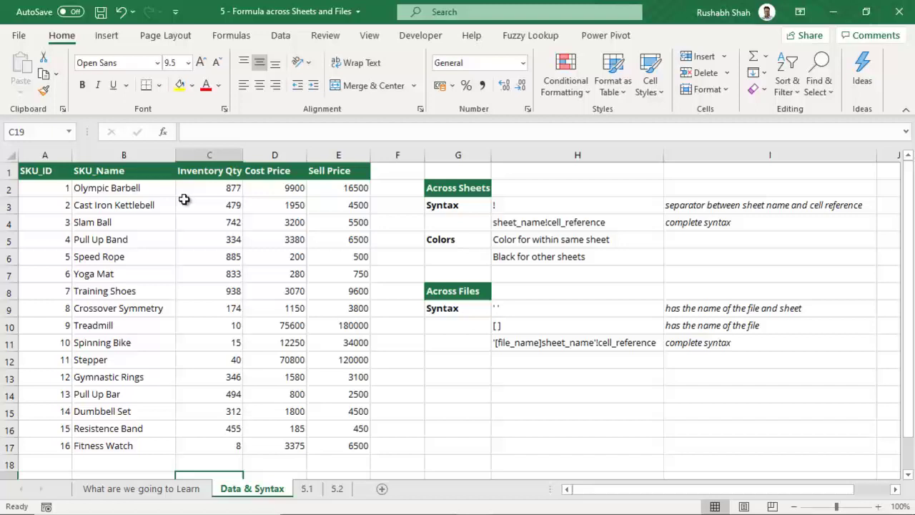
left_click(63, 173)
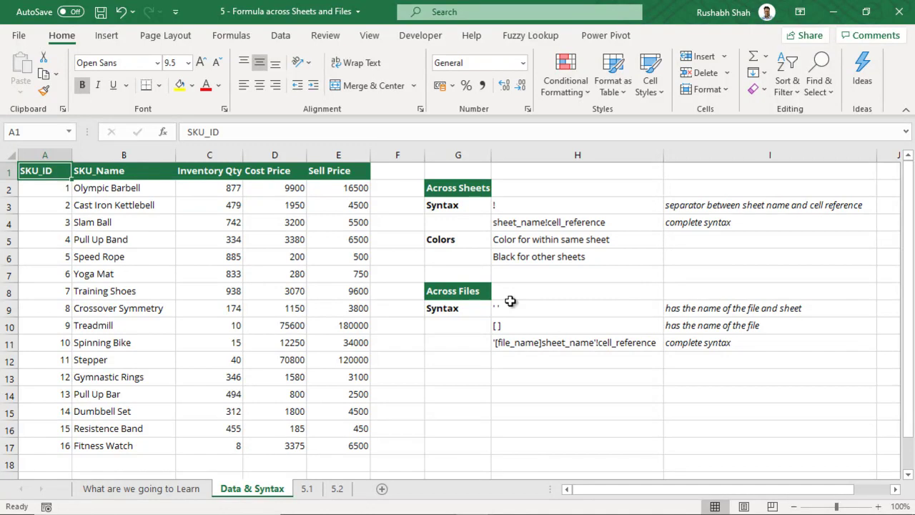
key("ctrl+s")
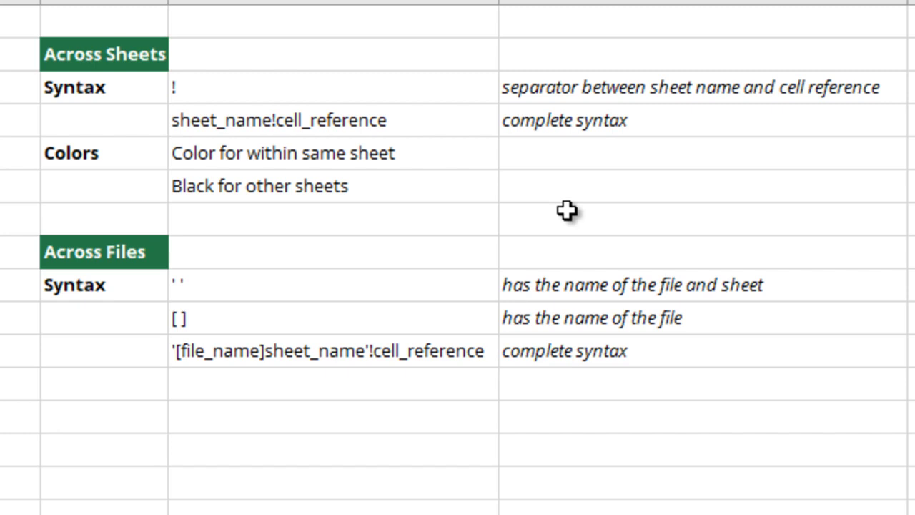
- Examine the Across Files syntax notes in H9:H11, including the quotes and bracketed file name in the complete syntax, leaving the text unedited
left_click(234, 291)
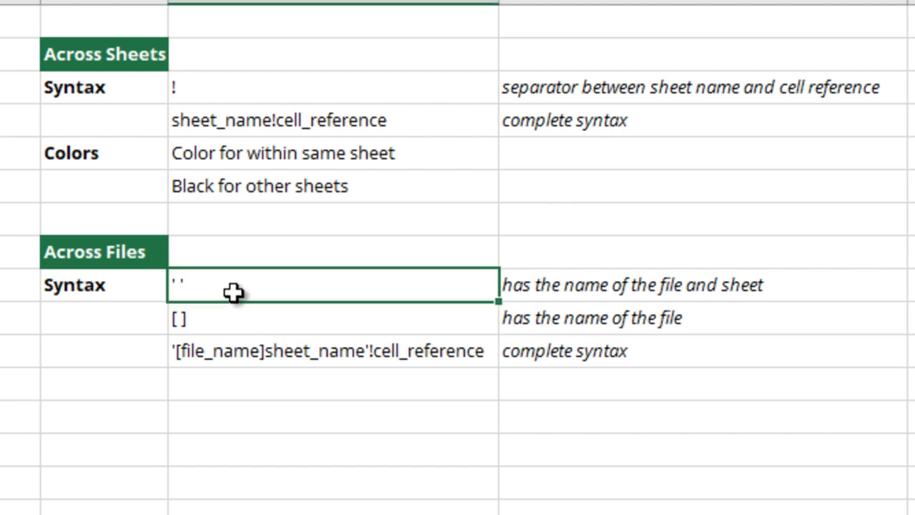
double_click(203, 352)
left_click(169, 351)
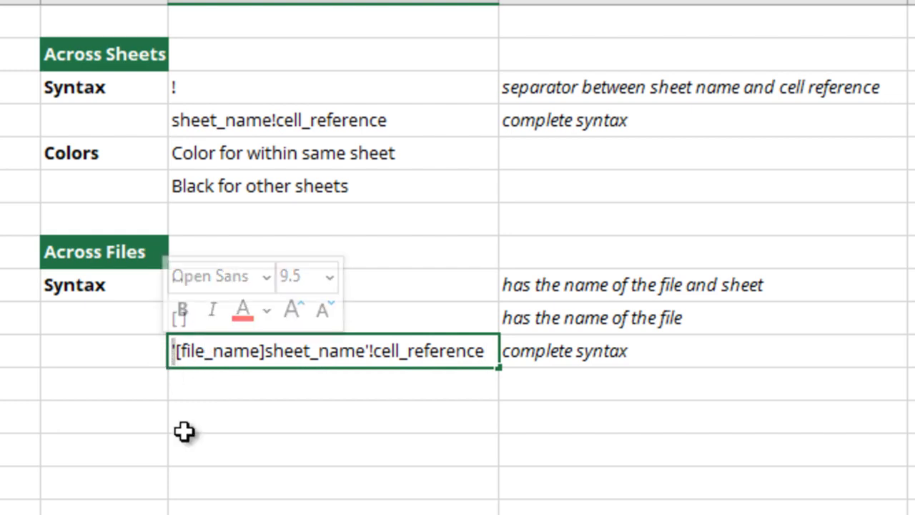
left_click(368, 352)
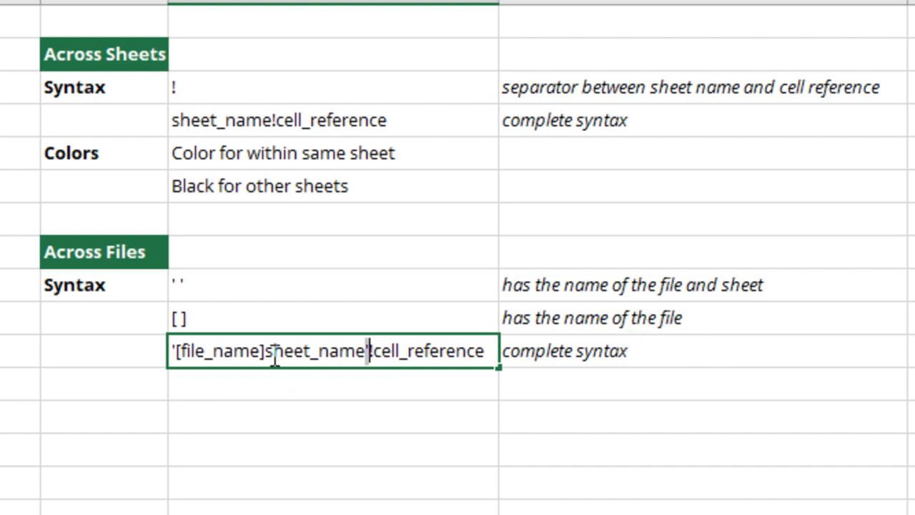
left_click_drag(267, 351, 175, 351)
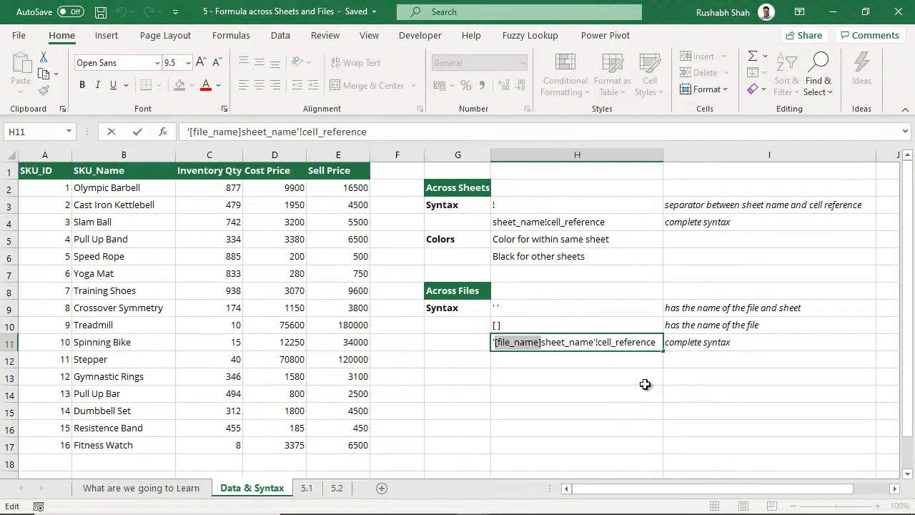
key("Escape")
- Copy the two questions with their answer cells from C2:D5 of sheet 5.2 into A1 of a new blank workbook
left_click(337, 487)
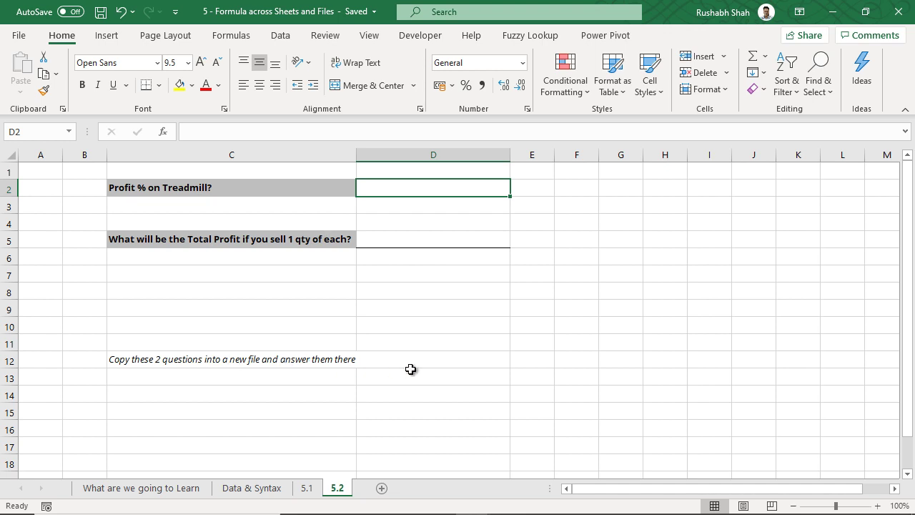
left_click_drag(316, 188, 388, 245)
key("ctrl+c")
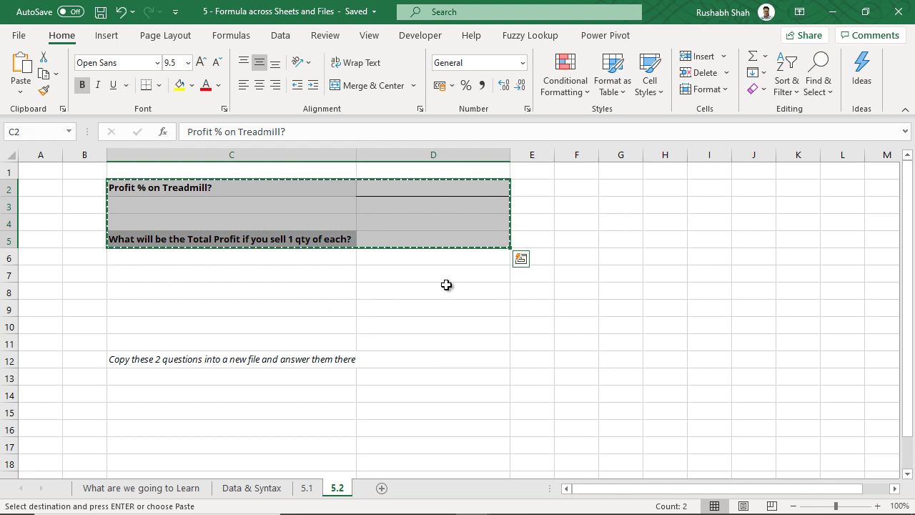
key("ctrl+n")
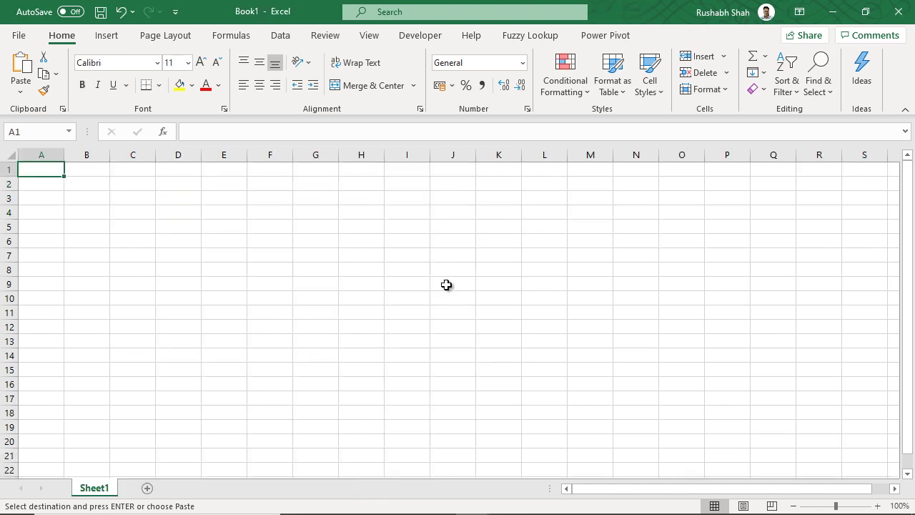
key("ctrl+v")
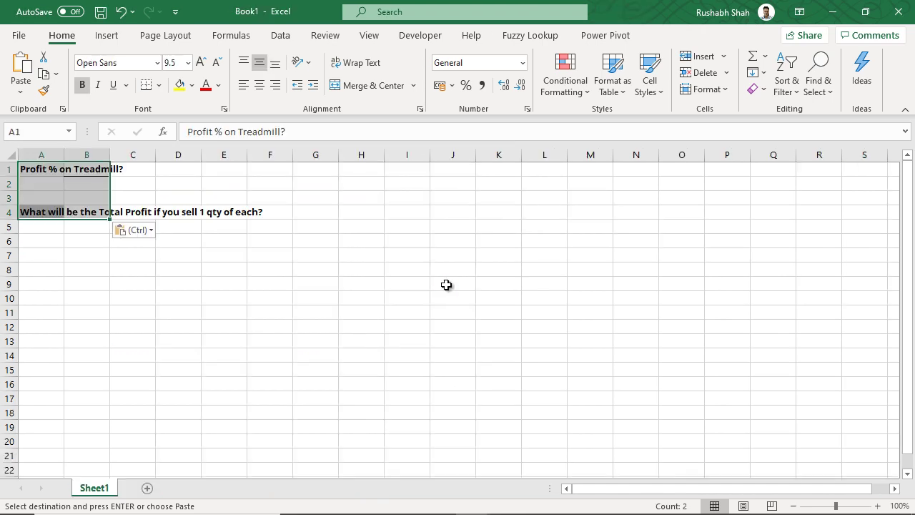
- Fit column A to the pasted question text and widen answer column B
left_click(224, 260)
double_click(64, 154)
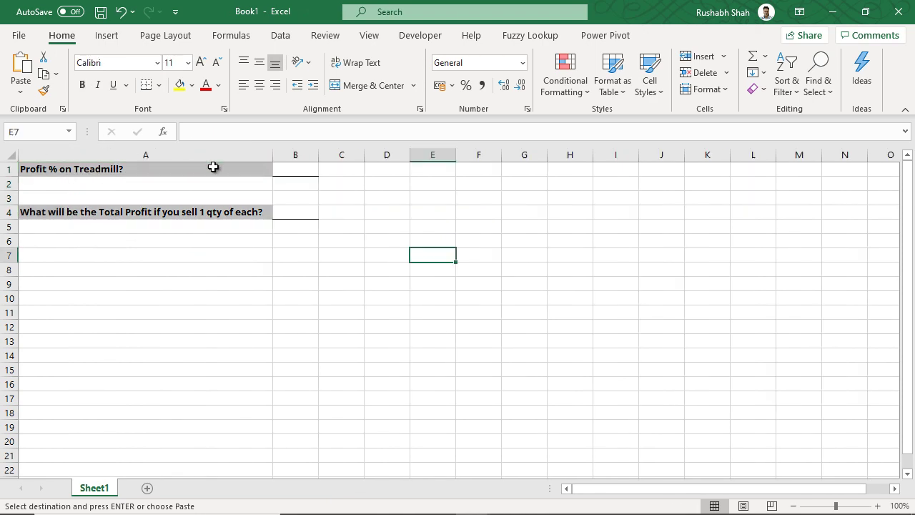
left_click_drag(313, 151, 369, 153)
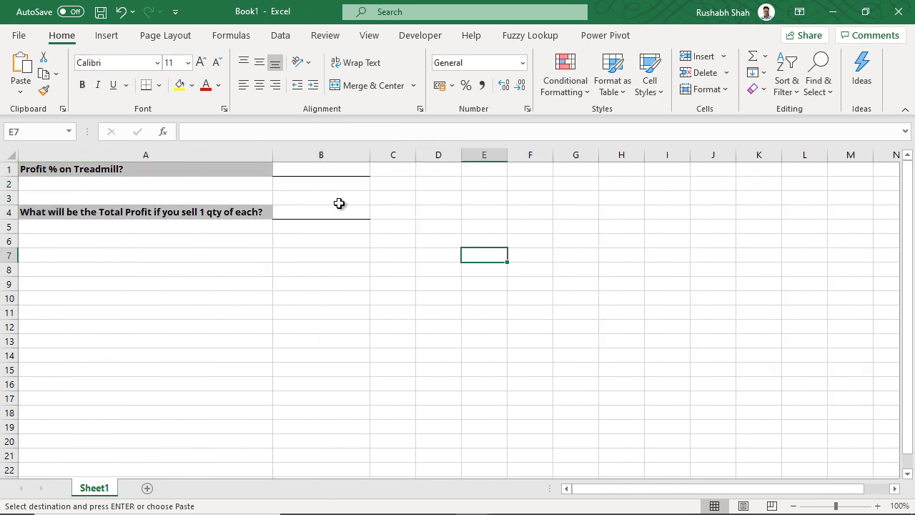
- Enter the Treadmill profit formula (E10-D10)/E10 in B1, referencing the other workbook's Data & Syntax sheet, and format it as a percentage
left_click(337, 171)
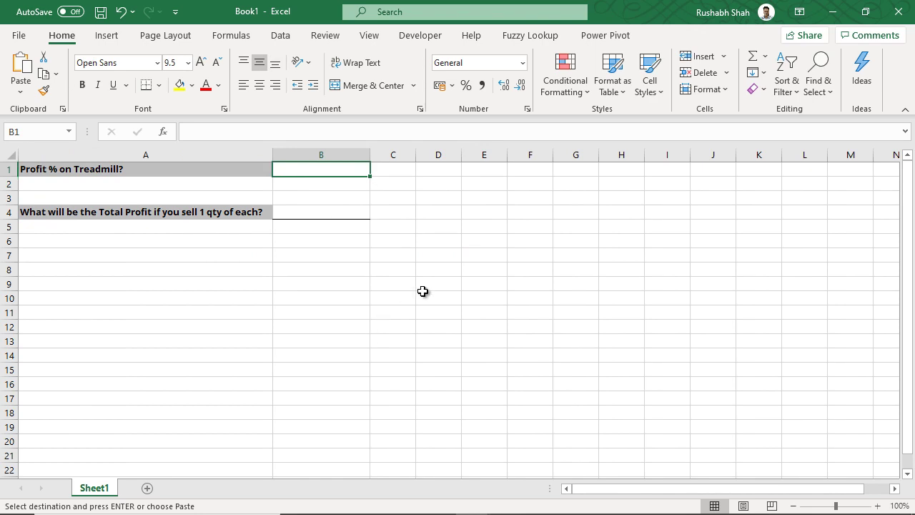
key("Escape")
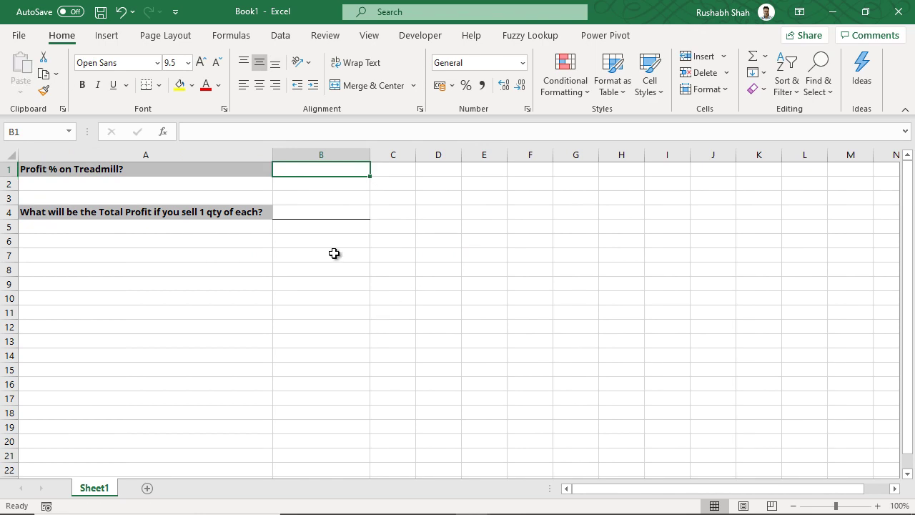
type("=")
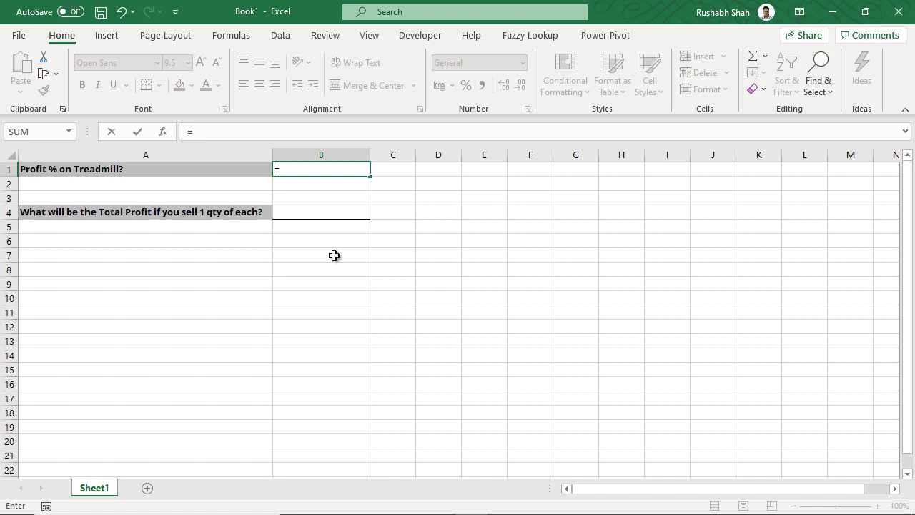
type("(")
key("ctrl+Tab")
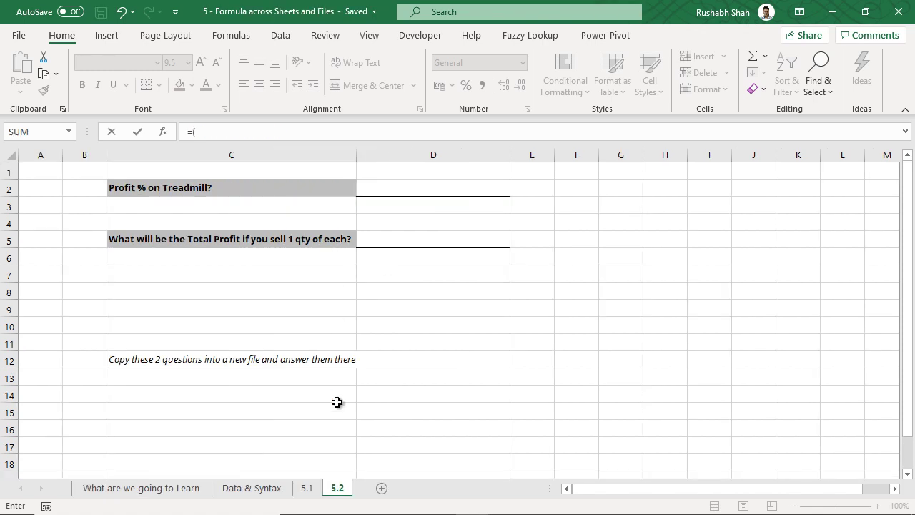
left_click(272, 490)
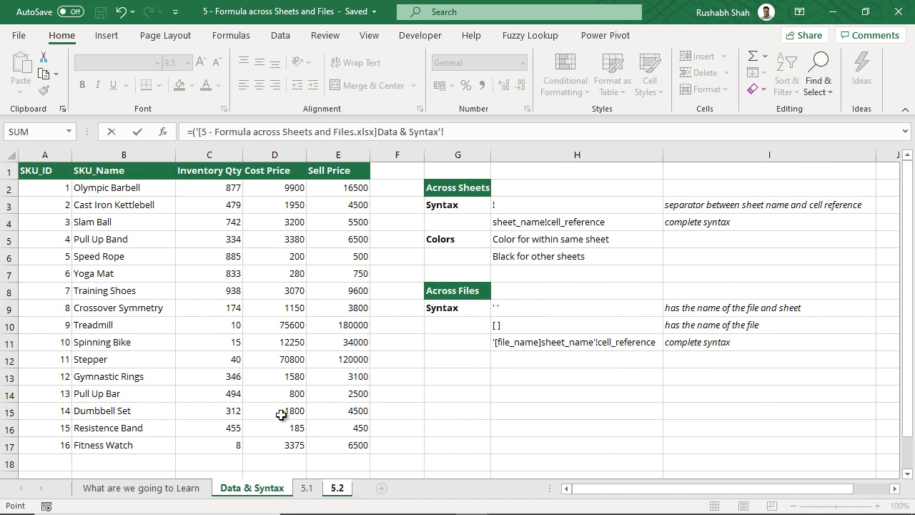
left_click(357, 328)
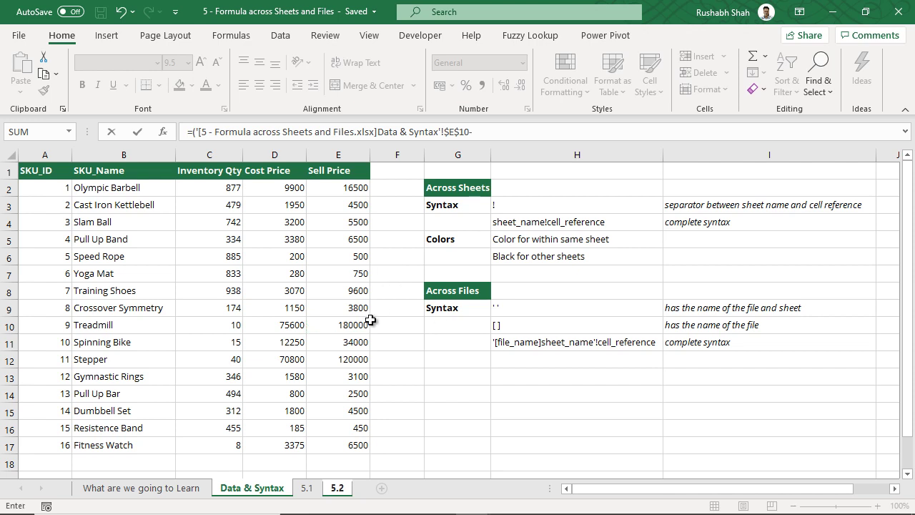
left_click(266, 325)
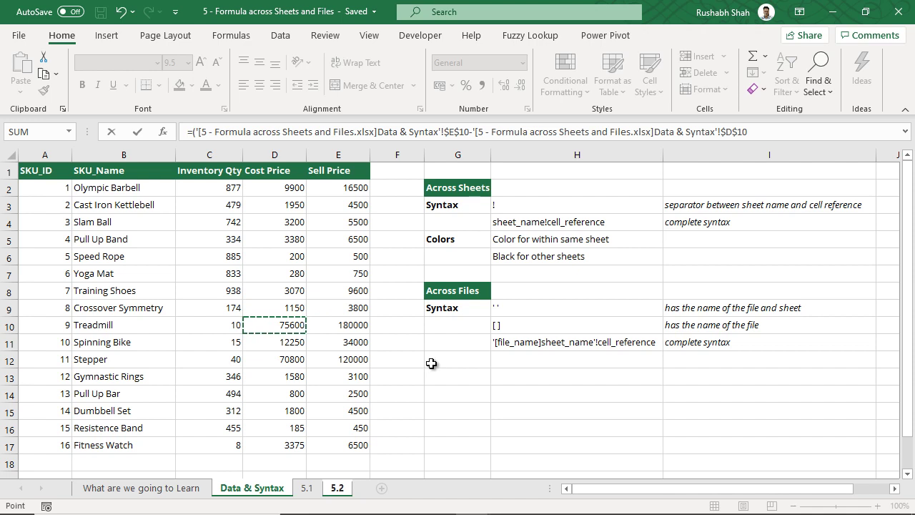
type(")")
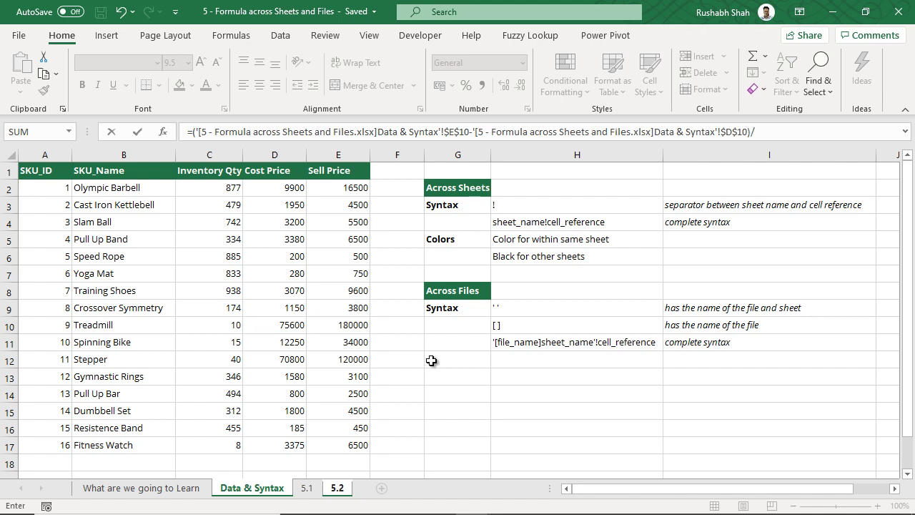
type("/")
left_click(351, 327)
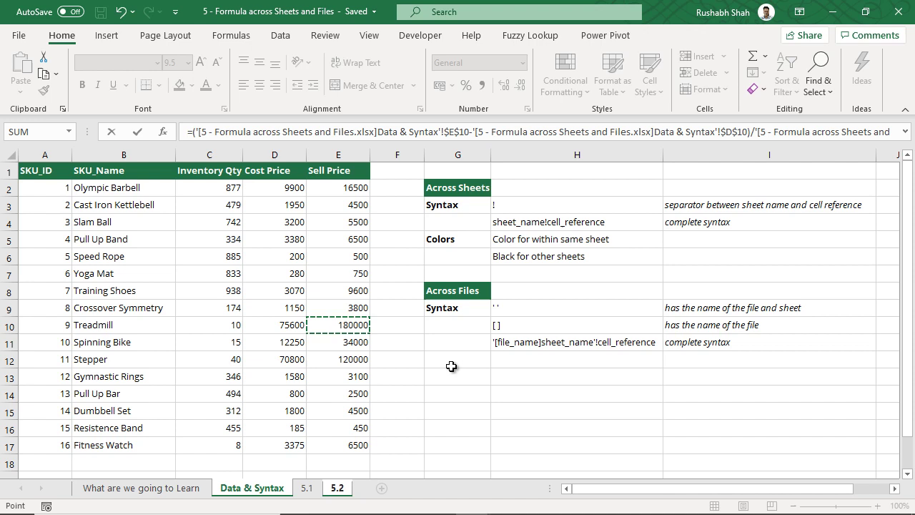
key("Return")
left_click(343, 171)
left_click(466, 85)
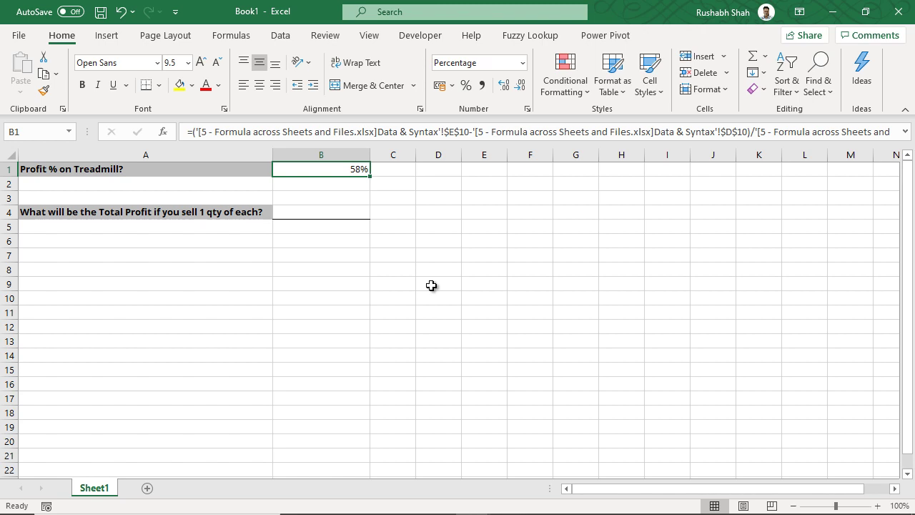
- Inspect each external file reference inside the Treadmill profit formula in B1, leaving the formula unedited
key("F2")
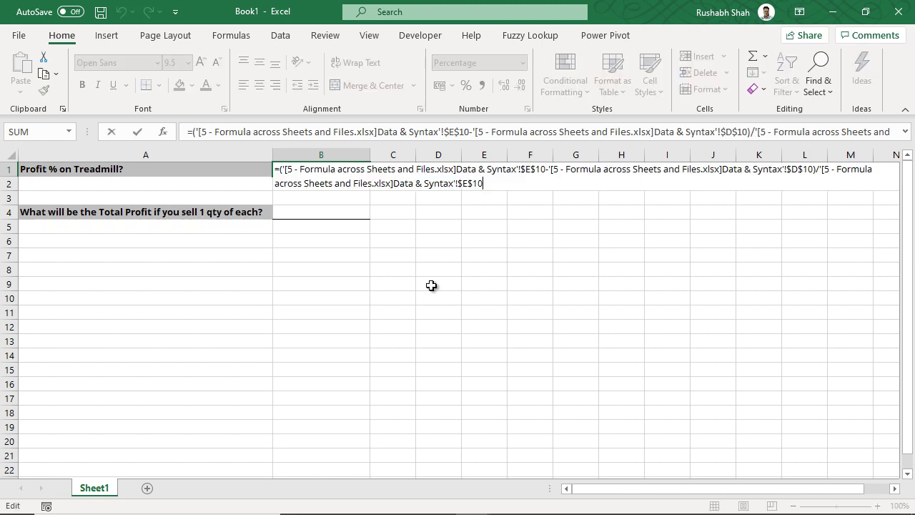
left_click(279, 169)
left_click_drag(284, 170, 813, 173)
left_click_drag(545, 170, 551, 170)
left_click_drag(820, 170, 578, 194)
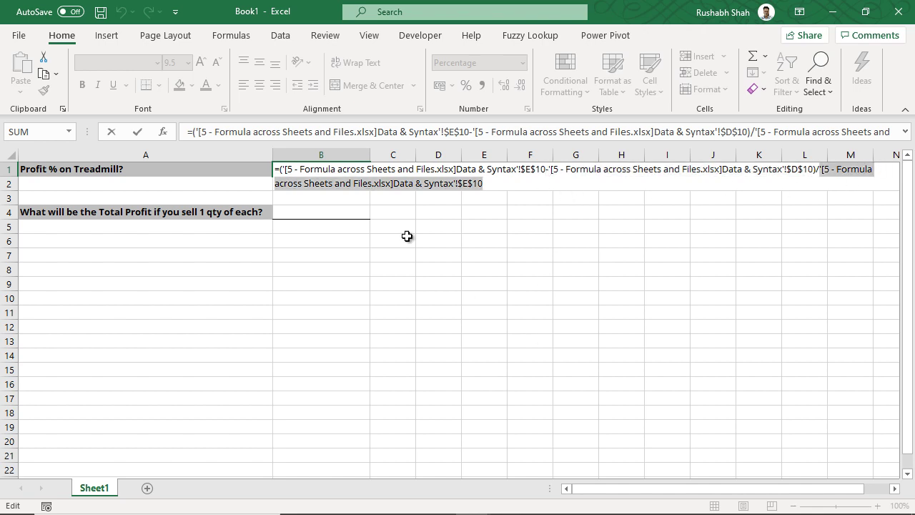
left_click(383, 177)
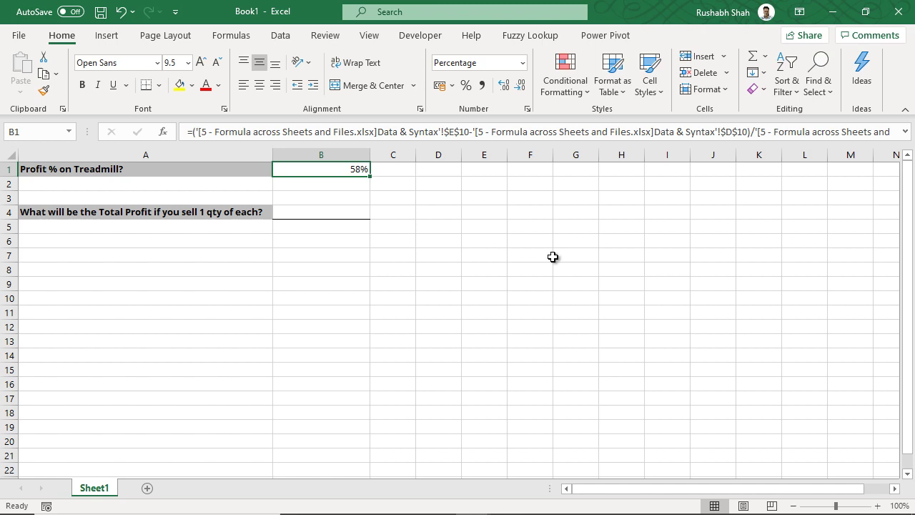
- Switch to the 5 - Formula across Sheets and Files workbook and check the questions on sheets 5.1 and 5.2, ending at D5 on 5.1
key("alt+Tab")
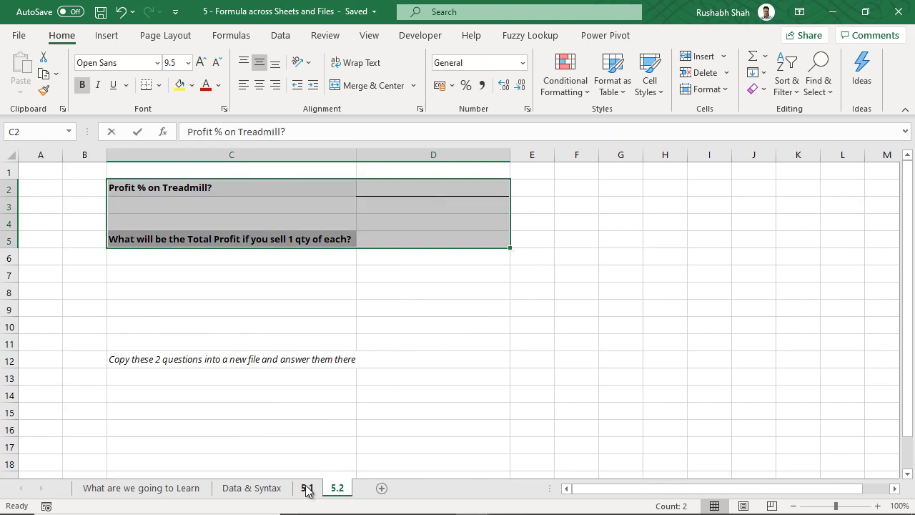
left_click(306, 489)
key("Down")
key("Down")
key("Down")
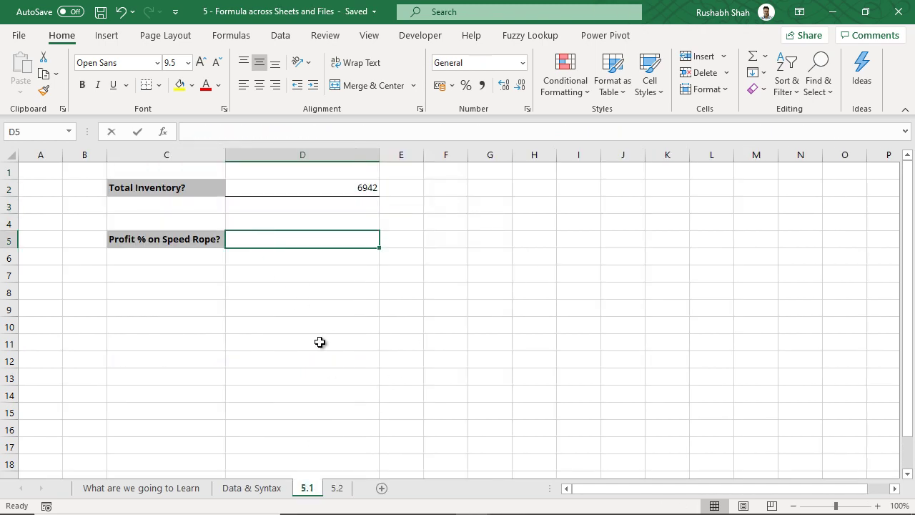
left_click(337, 489)
left_click(382, 238)
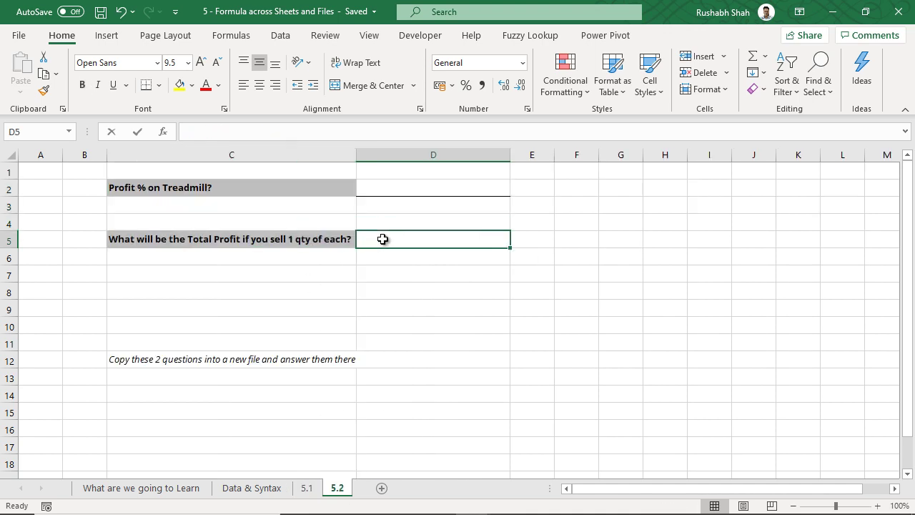
left_click(308, 490)
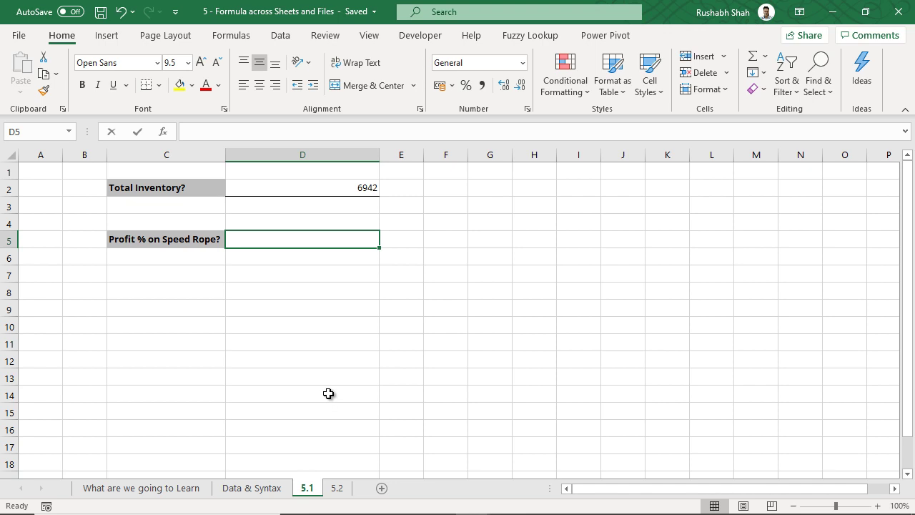
- Enter the Speed Rope profit formula (E6-D6)/E6 in D5, referencing the Data & Syntax sheet, and format it as a percentage
type("=(")
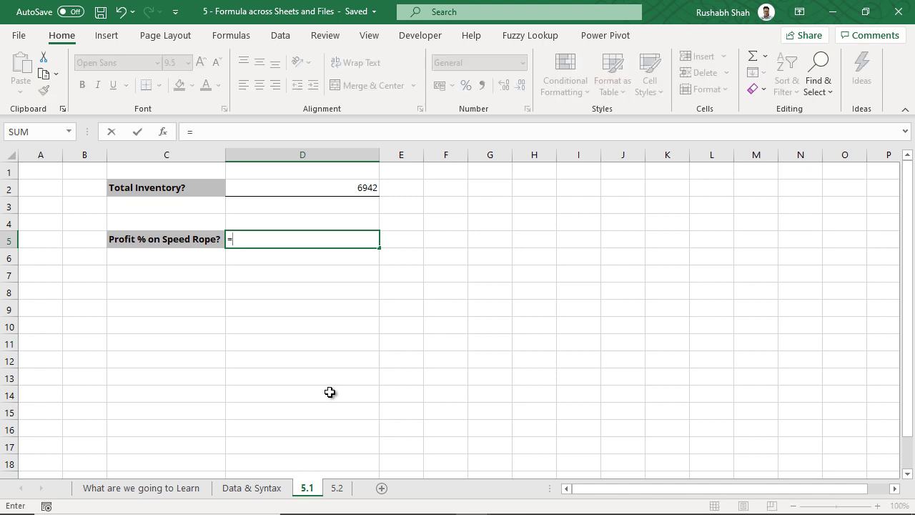
left_click(272, 489)
left_click(337, 254)
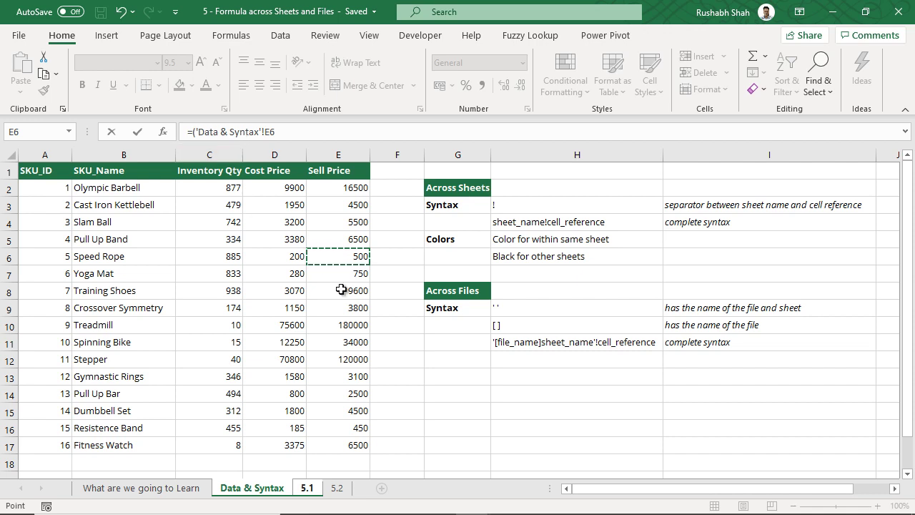
type("-")
left_click(275, 256)
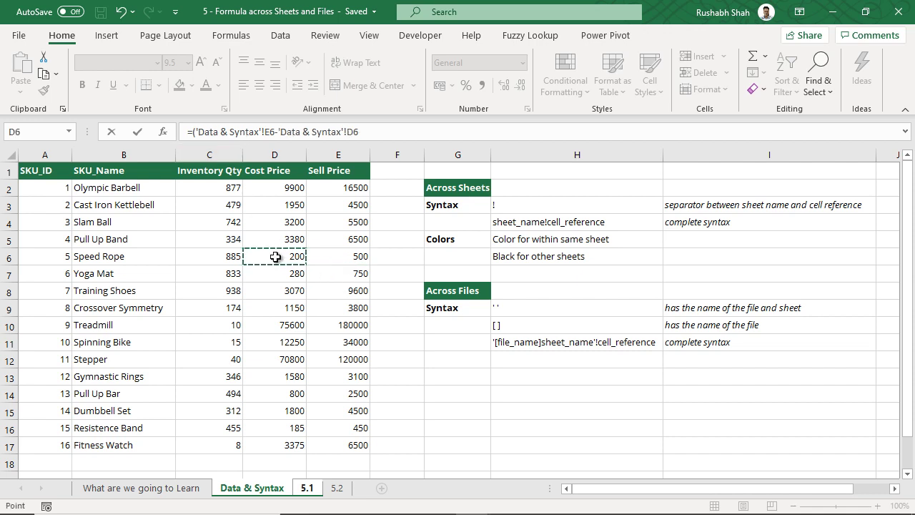
type(")")
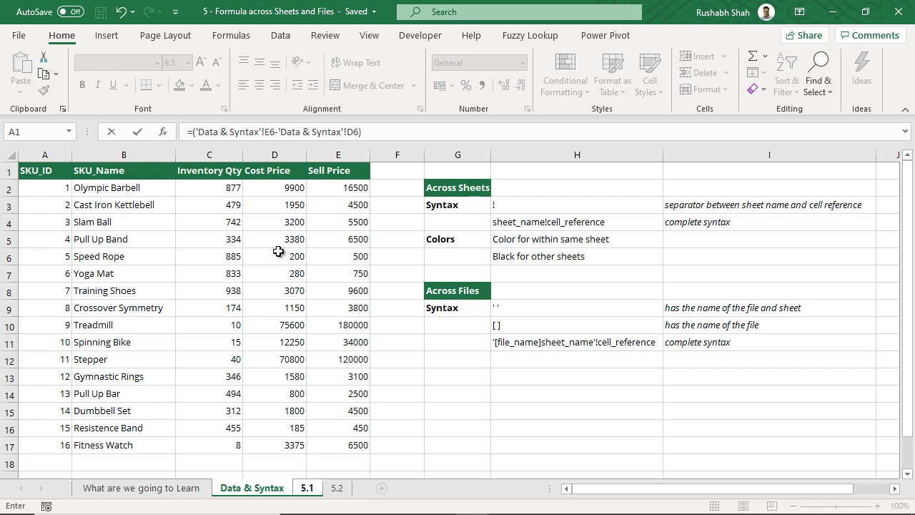
type("/")
left_click(330, 259)
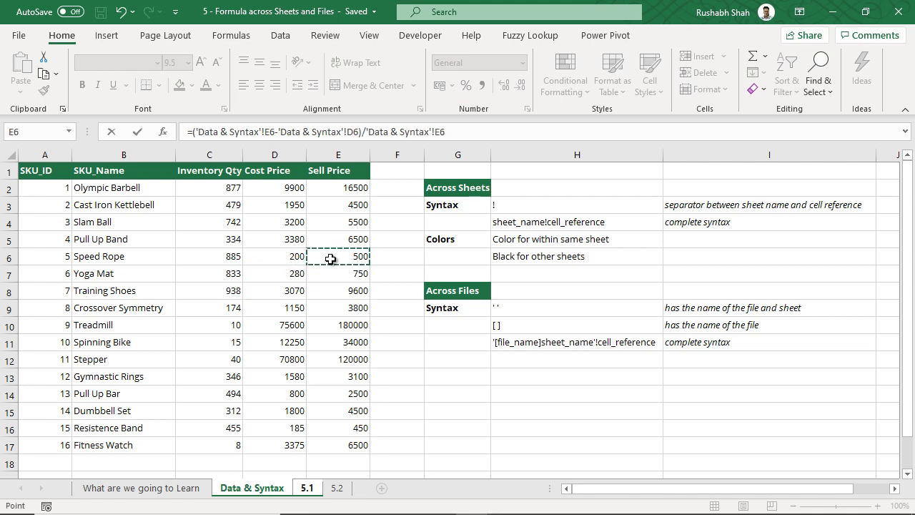
key("Return")
left_click(333, 241)
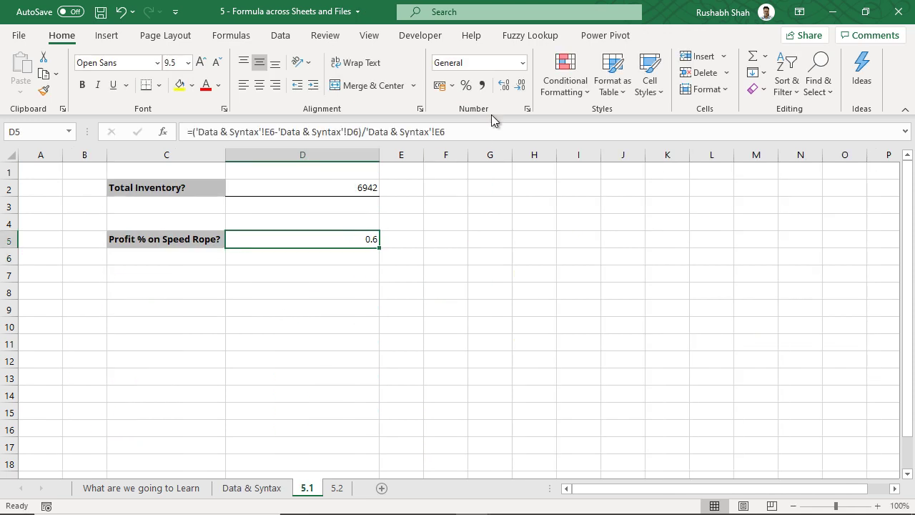
left_click(466, 85)
- Check the total profit question at B4 in Book1 and the SKU names, cost prices and sell prices on the other workbook's Data & Syntax sheet
key("alt+Tab")
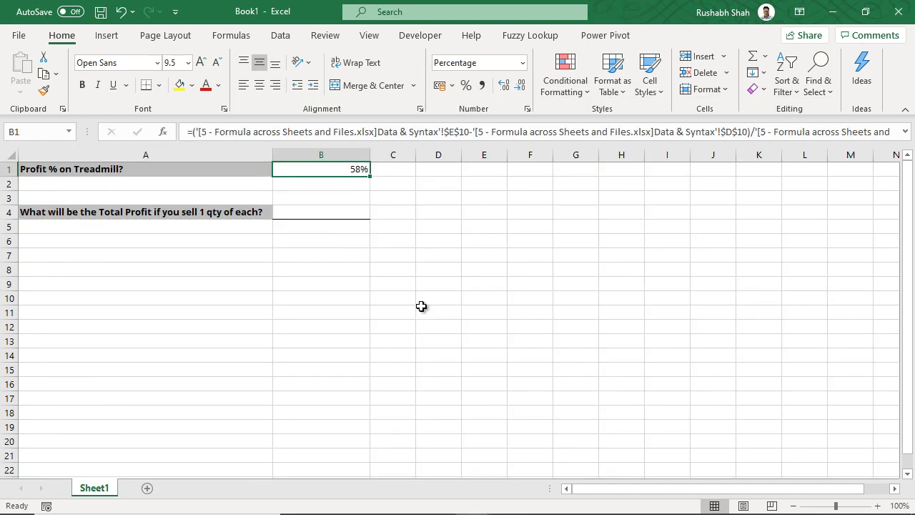
left_click(354, 208)
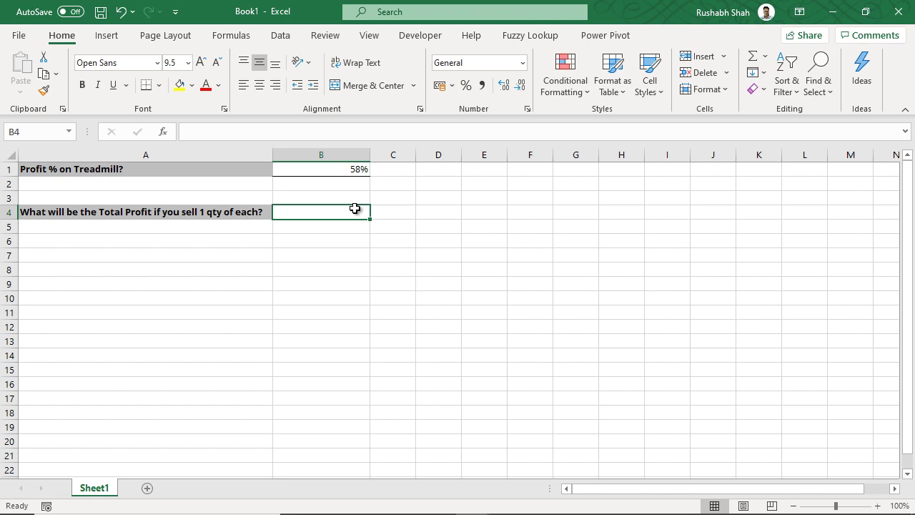
key("alt+Tab")
left_click(251, 487)
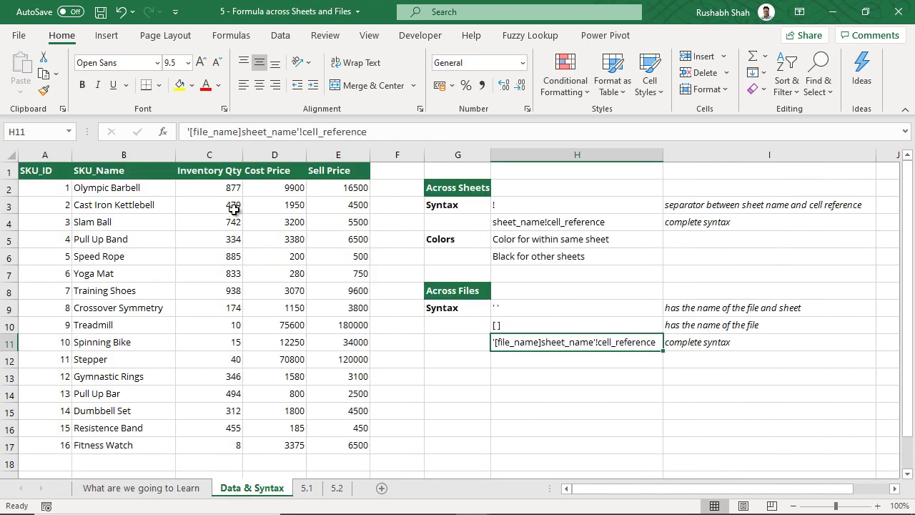
left_click_drag(126, 191, 129, 443)
left_click_drag(288, 189, 339, 443)
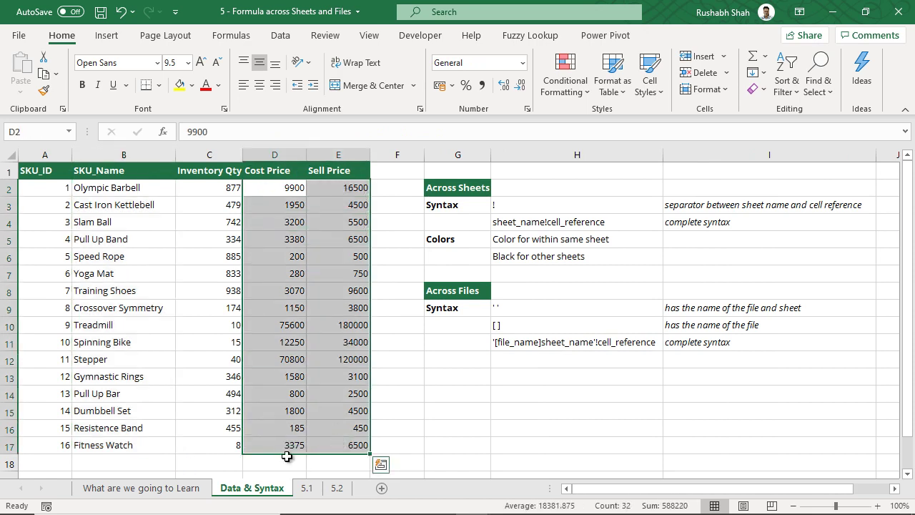
- Insert a new column F after Sell Price on the Data & Syntax sheet and head it Profit
right_click(389, 154)
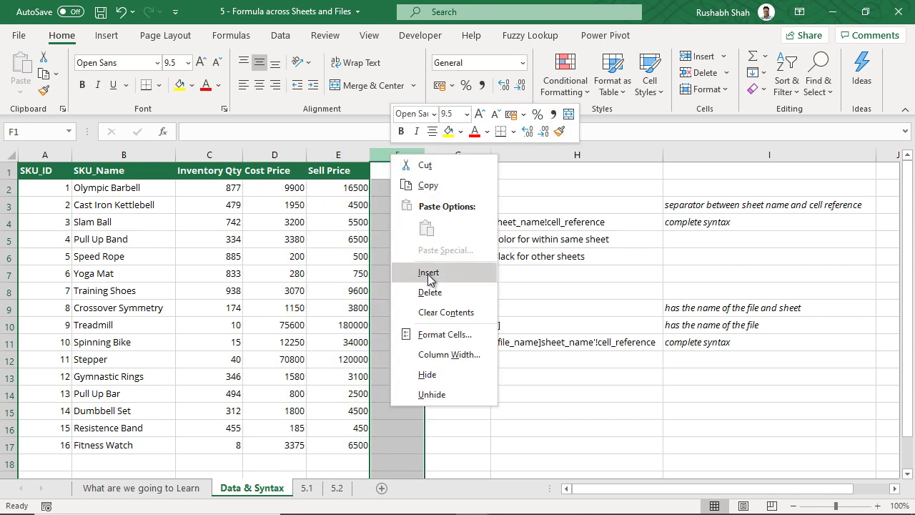
left_click(428, 274)
left_click(413, 170)
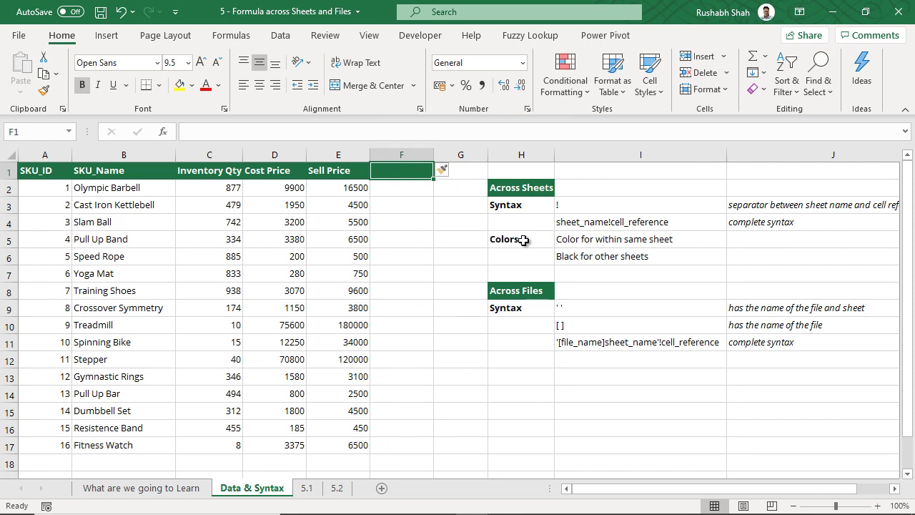
type("Profit")
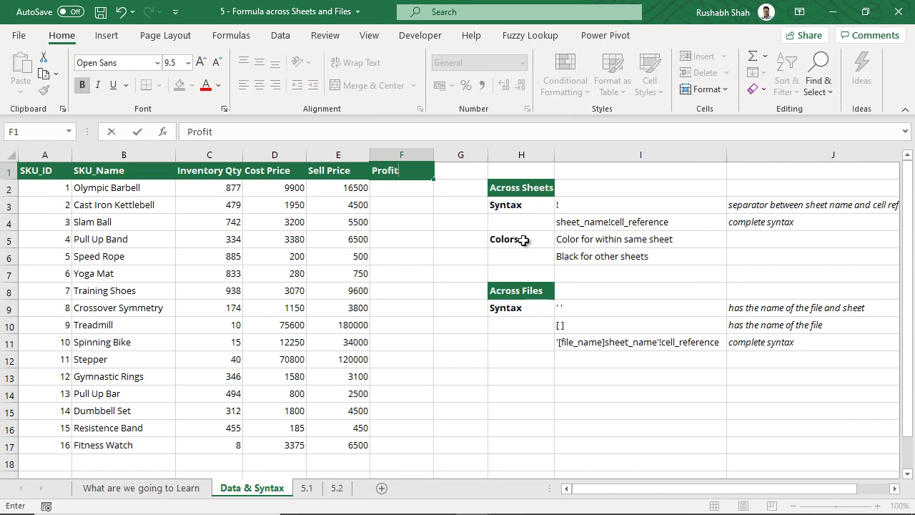
key("Return")
- Calculate the first SKU's profit in F2 as =E2-D2 and fill the formula down the Profit column to row 17
type("=")
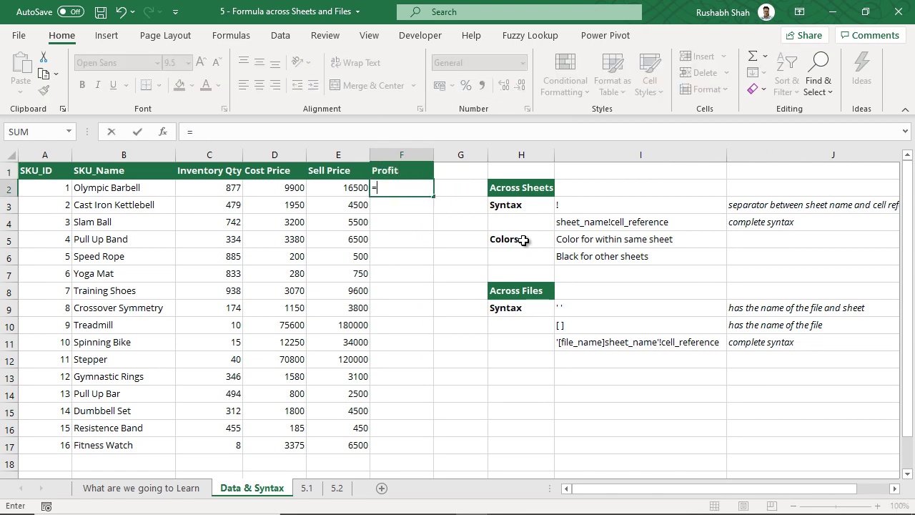
key("Left")
type("-")
key("Left")
key("Left")
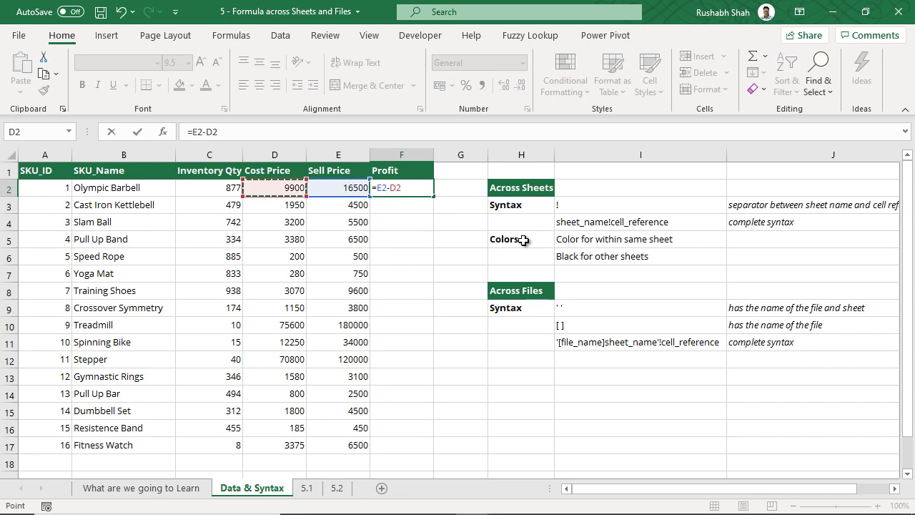
key("Return")
key("Up")
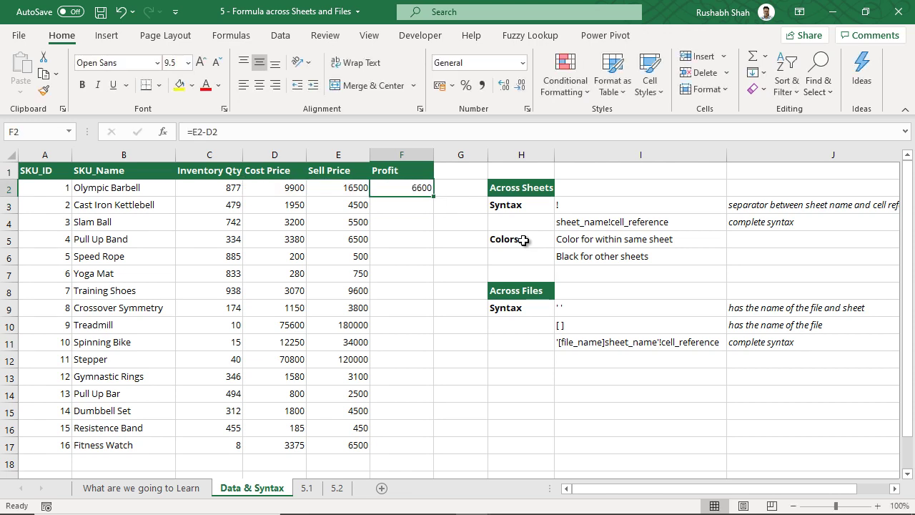
double_click(433, 196)
left_click(451, 419)
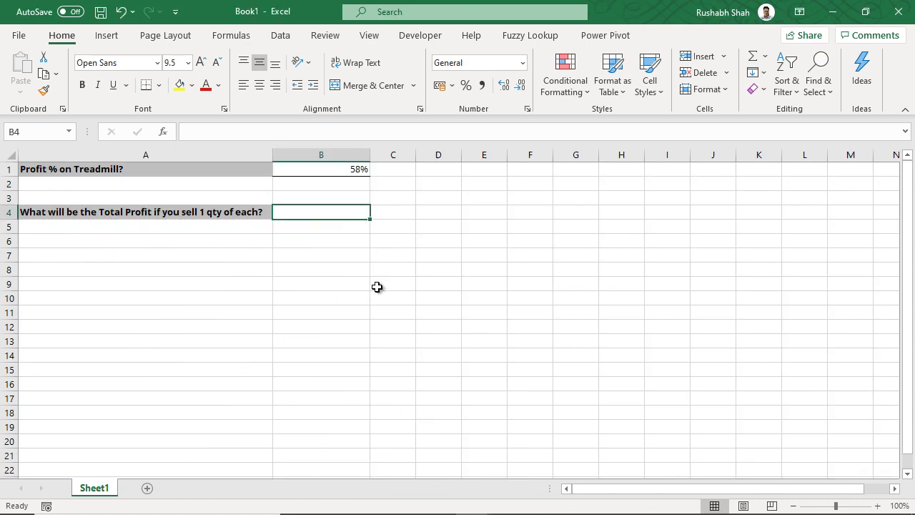
- Enter a SUM formula in B4 of Book1 that totals F2:F17 of the other workbook's Data & Syntax sheet
type("=sum")
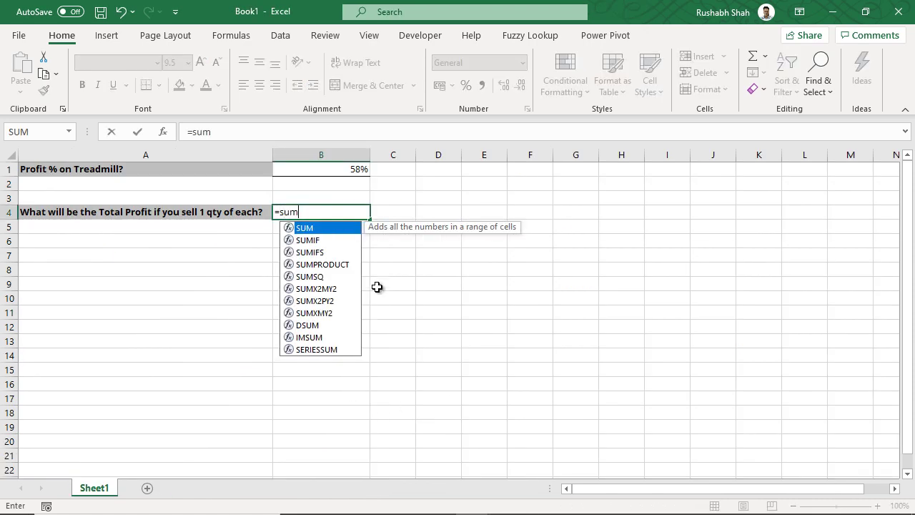
key("Tab")
key("ctrl+Tab")
left_click_drag(418, 188, 404, 441)
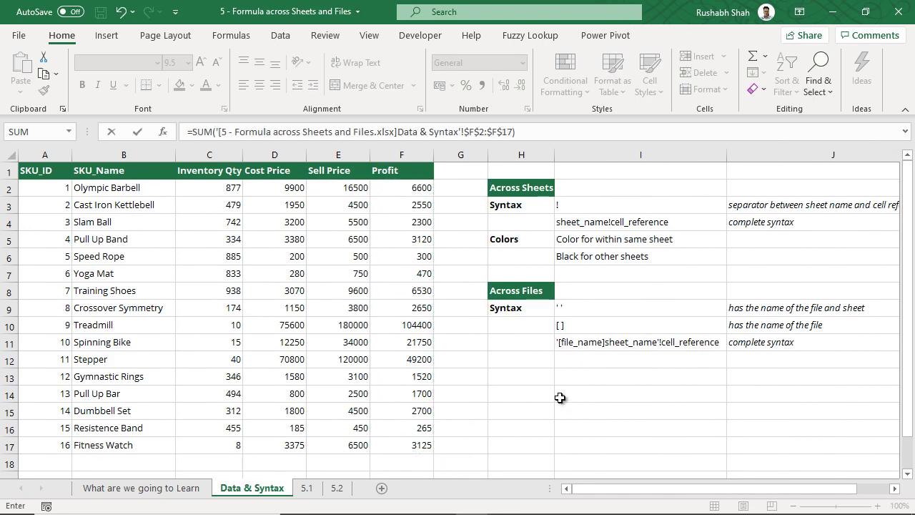
key("Return")
- Inspect the external file reference inside the SUM formula in B4, leaving the formula unedited
left_click(339, 214)
key("F2")
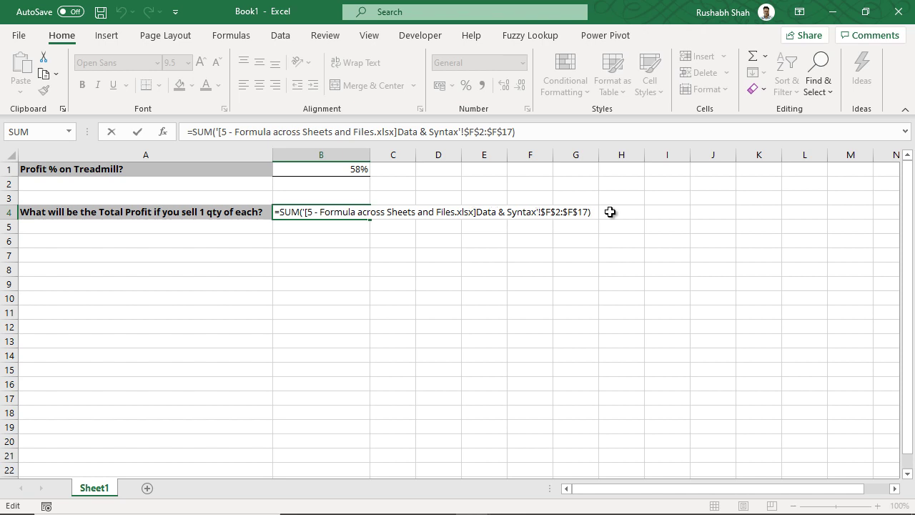
key("ctrl+Return")
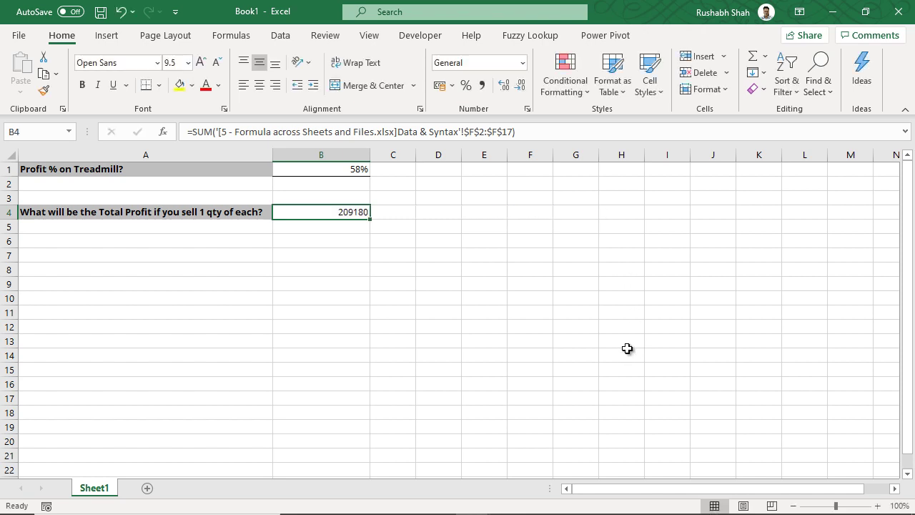
- Review the insert and delete options for the Profit column and rows 7 and 8 on Data & Syntax, ending on the What are we going to Learn sheet
key("ctrl+Tab")
right_click(406, 155)
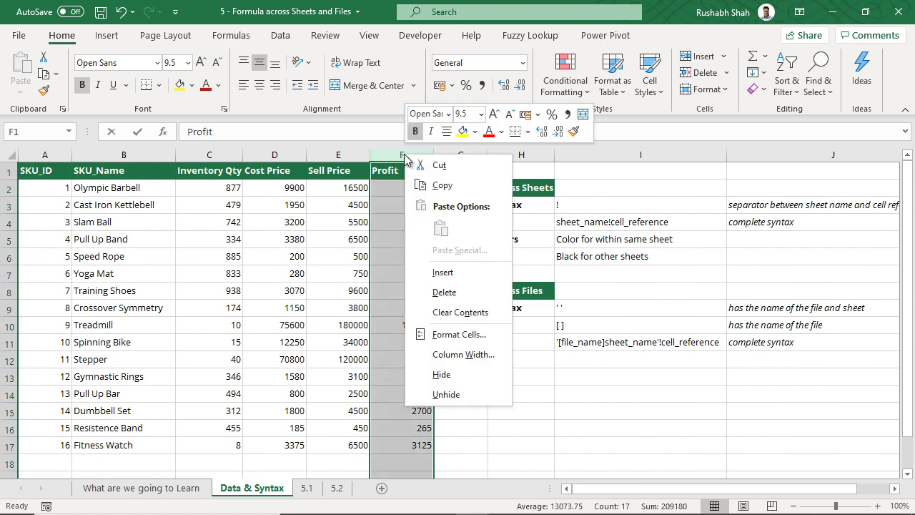
key("Escape")
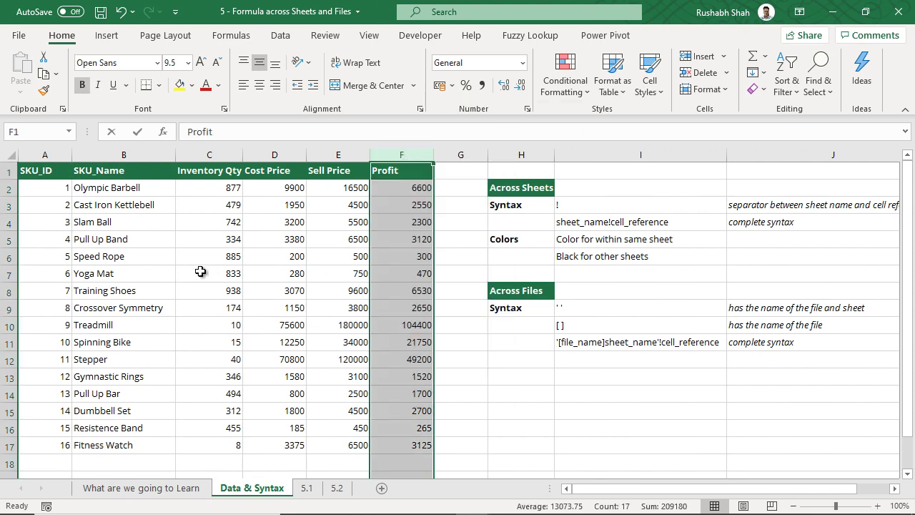
right_click(7, 275)
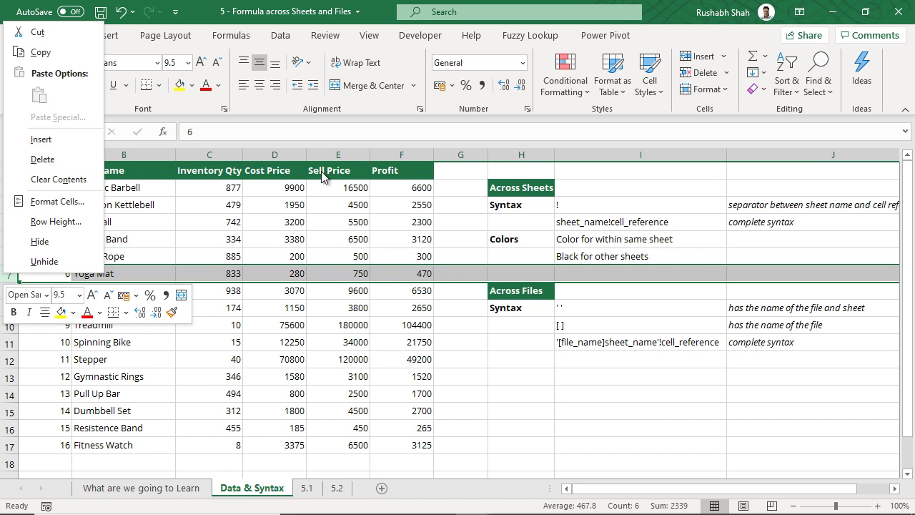
left_click(398, 159)
right_click(398, 159)
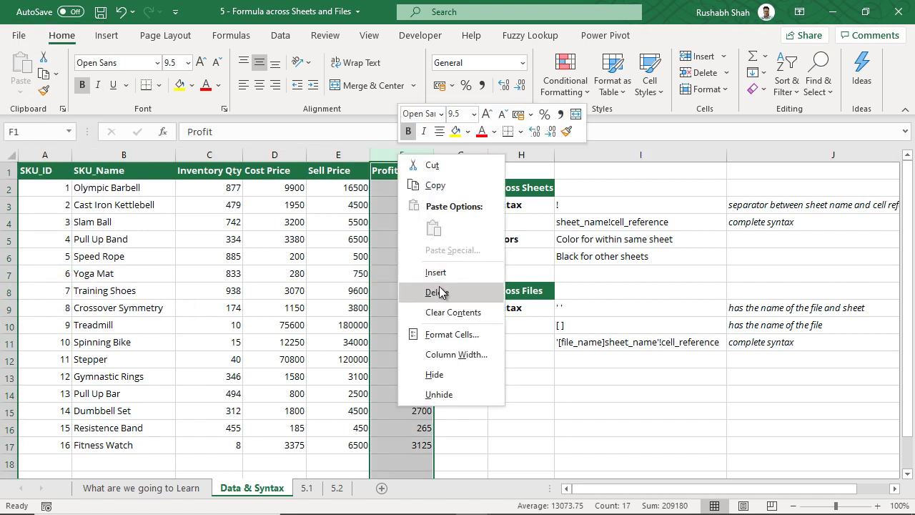
left_click(394, 292)
left_click(394, 293)
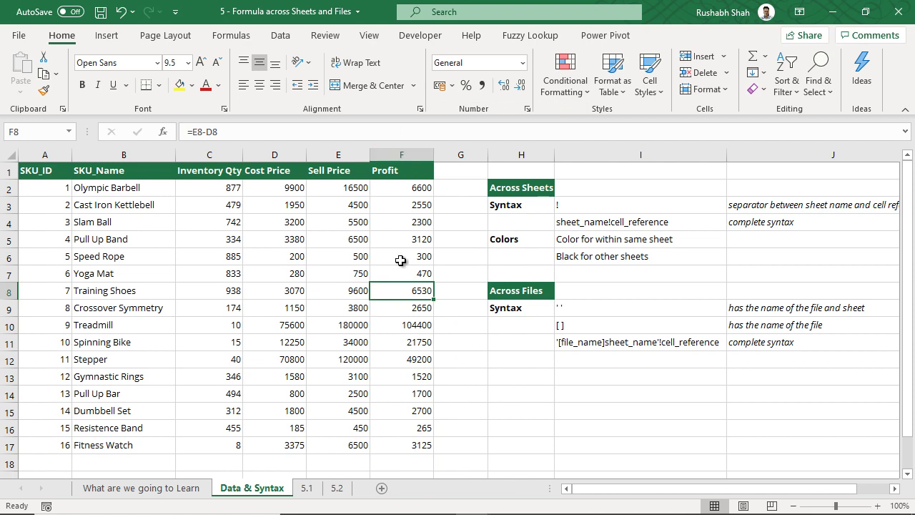
right_click(398, 158)
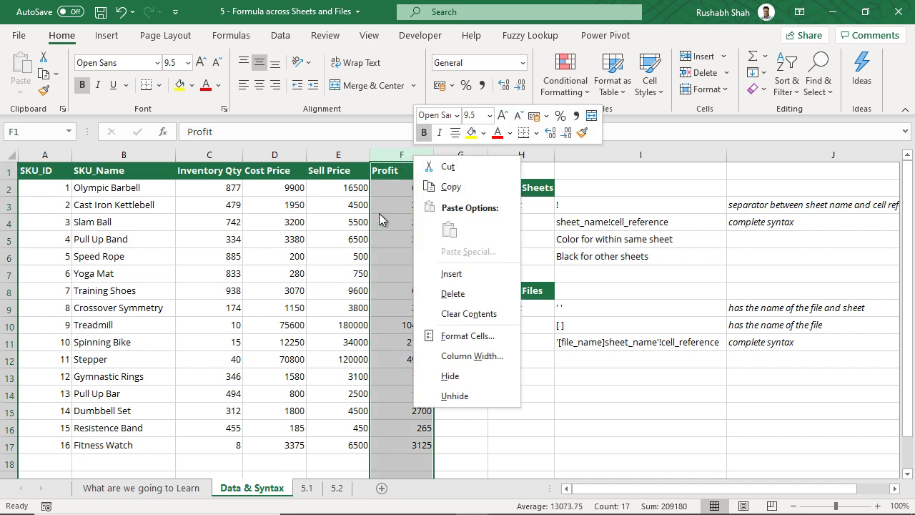
key("Escape")
right_click(8, 291)
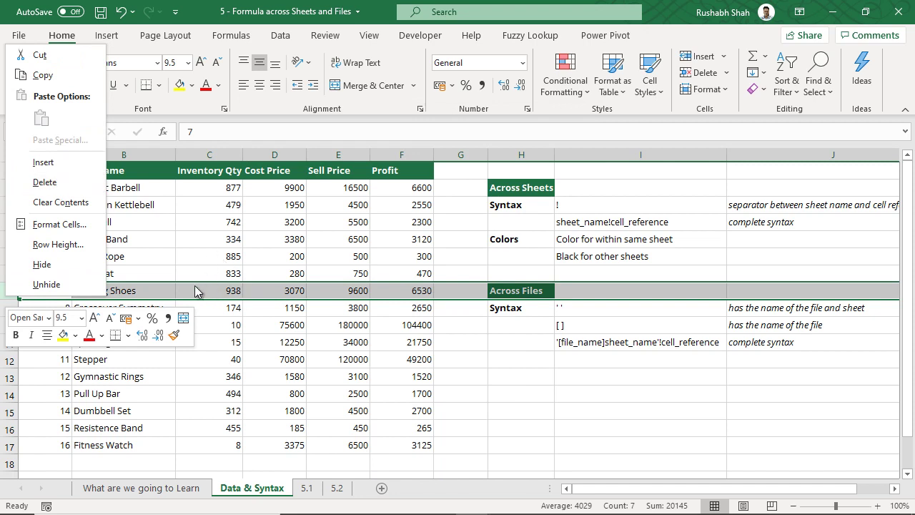
left_click(383, 267)
left_click(414, 273)
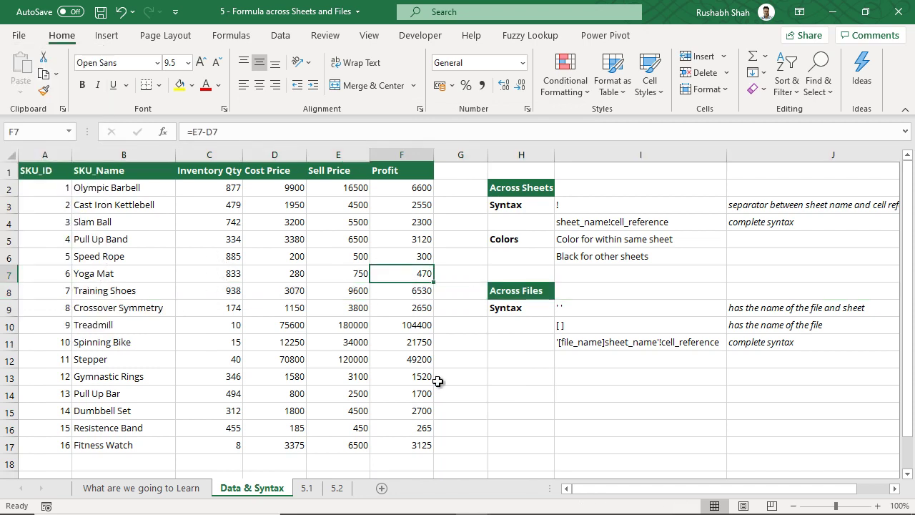
left_click(176, 487)
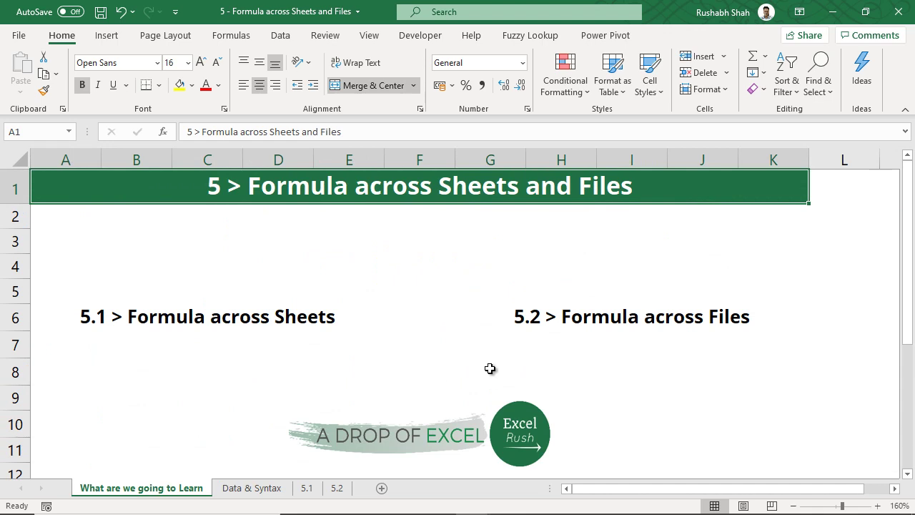